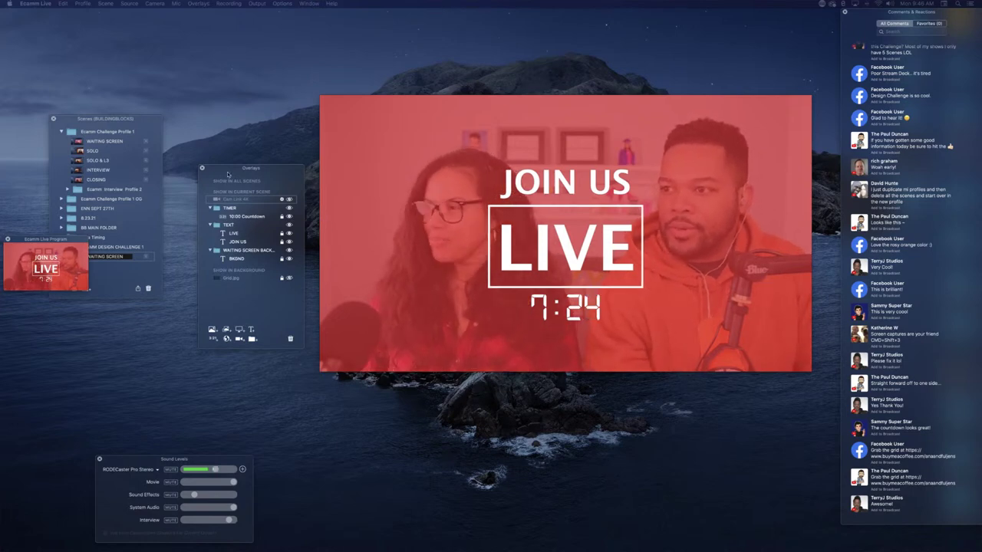
- Move the Scenes window higher on the desktop and add a scene named SOLO to the ECAMM DESIGN CHALLENGE 1 folder
{"action": "left_click_drag", "start_coordinate": [137, 118], "coordinate": [152, 49]}
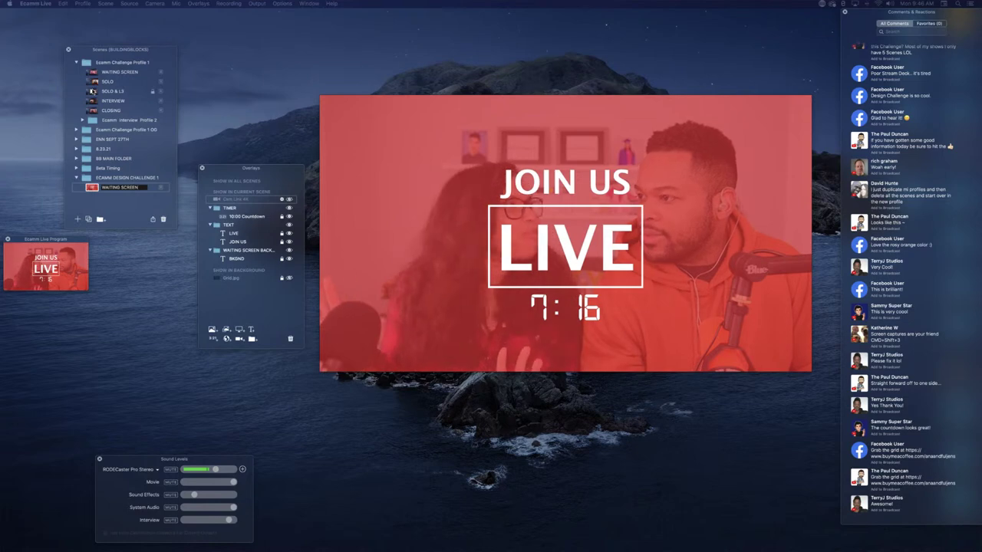
{"action": "left_click", "coordinate": [359, 214]}
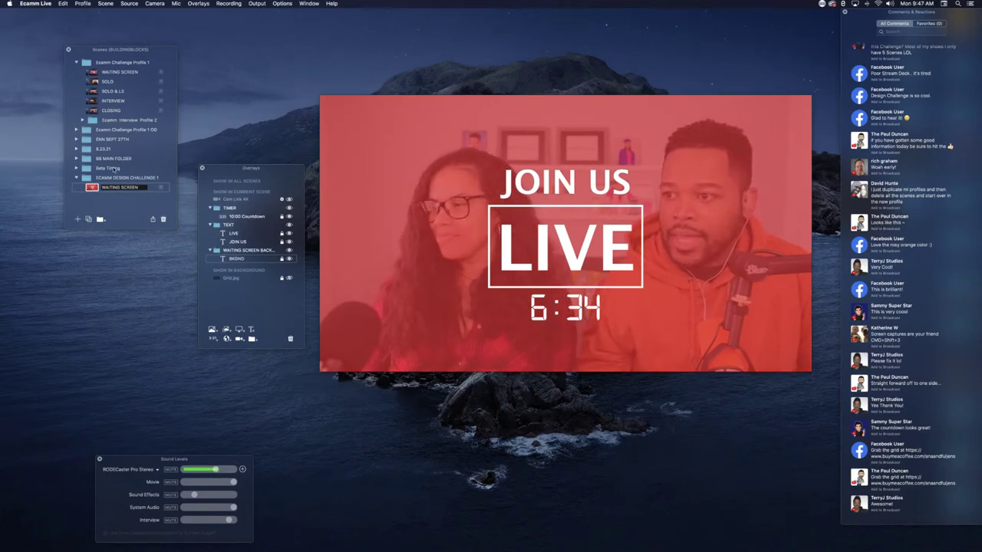
{"action": "left_click", "coordinate": [78, 220]}
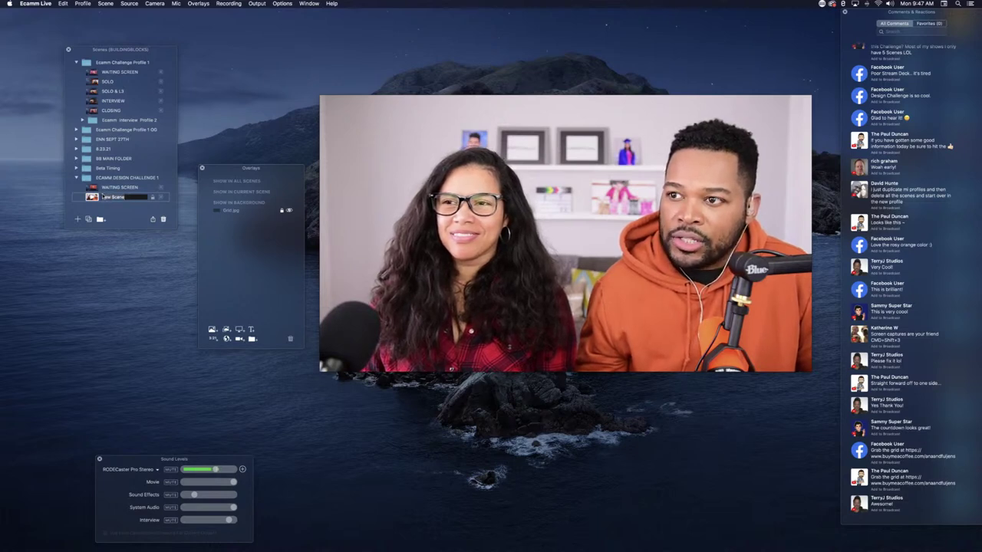
{"action": "type", "text": "SOLO"}
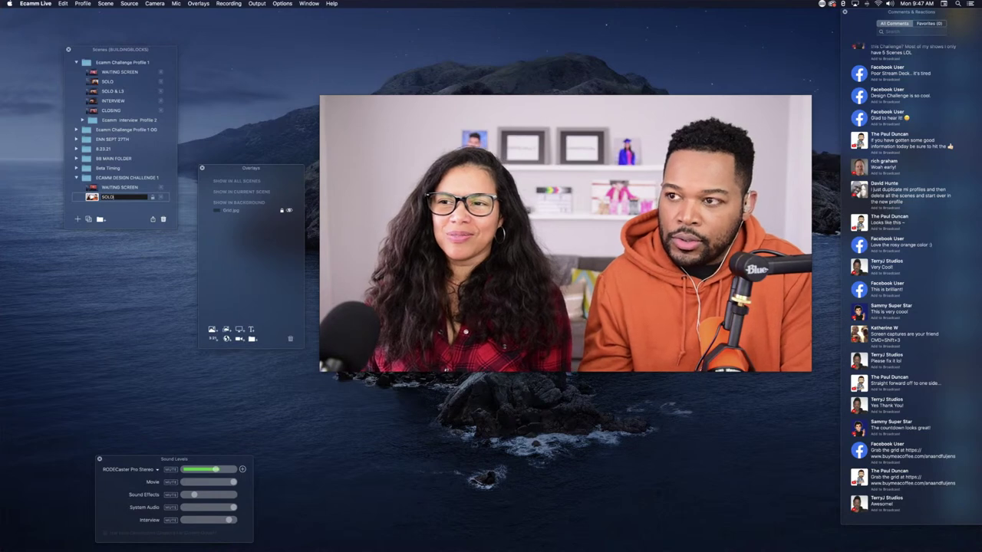
{"action": "key", "text": "Return"}
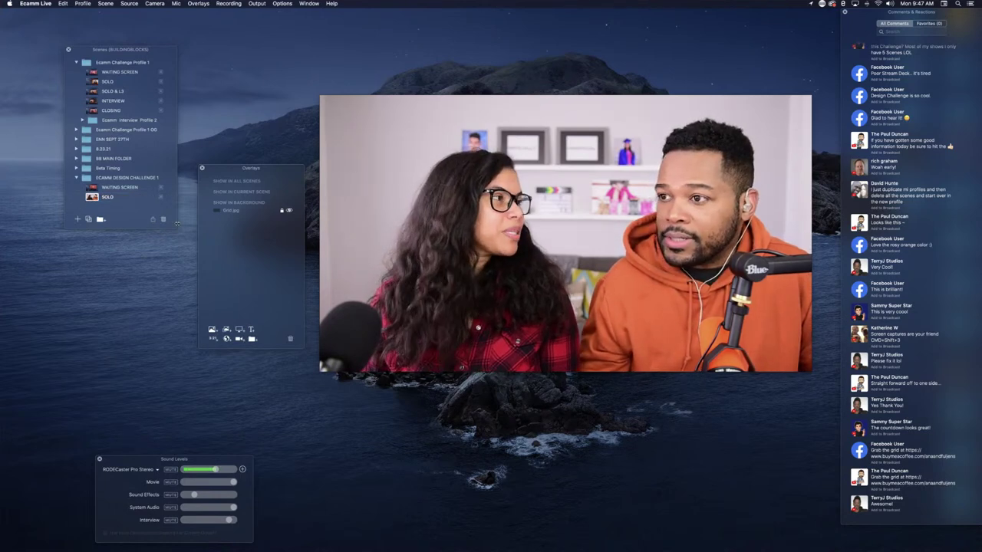
- Create an overlay group named BACKGROUND in the SOLO scene
{"action": "left_click", "coordinate": [252, 339]}
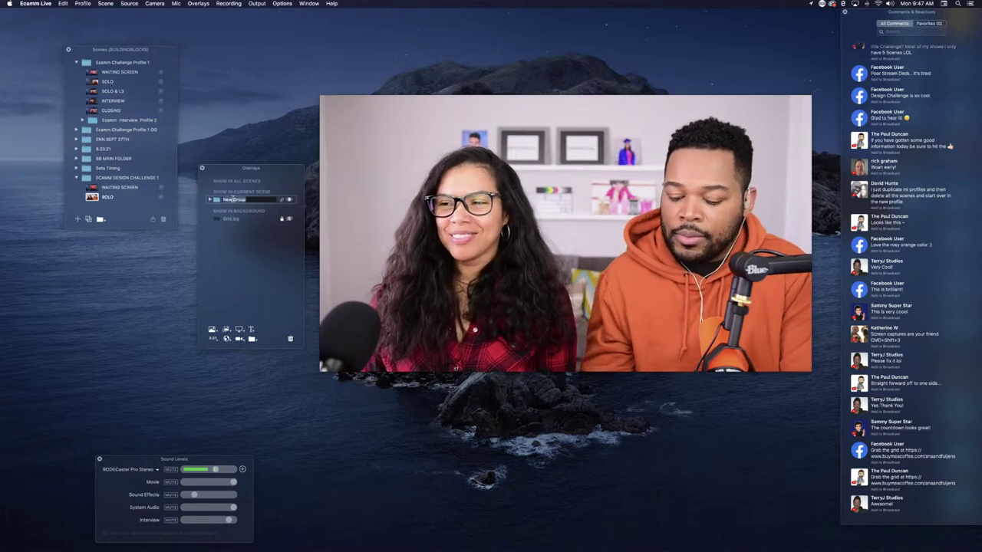
{"action": "type", "text": "B"}
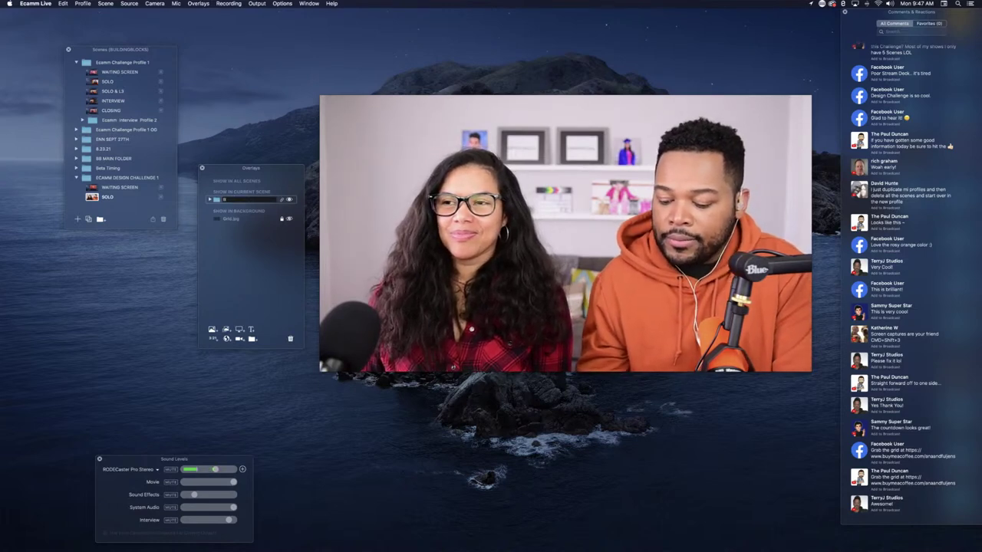
{"action": "type", "text": "ACKGROUND"}
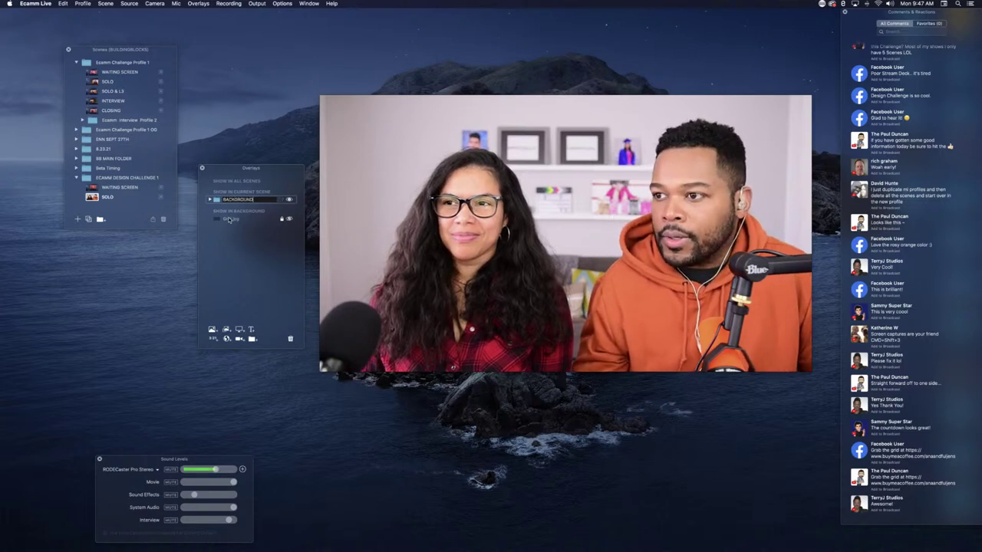
{"action": "key", "text": "Return"}
- Add a BKGND text overlay with fully transparent text, the red ECAMM DESIGN CHALLENGE background colour and a wider margin
{"action": "left_click", "coordinate": [251, 329]}
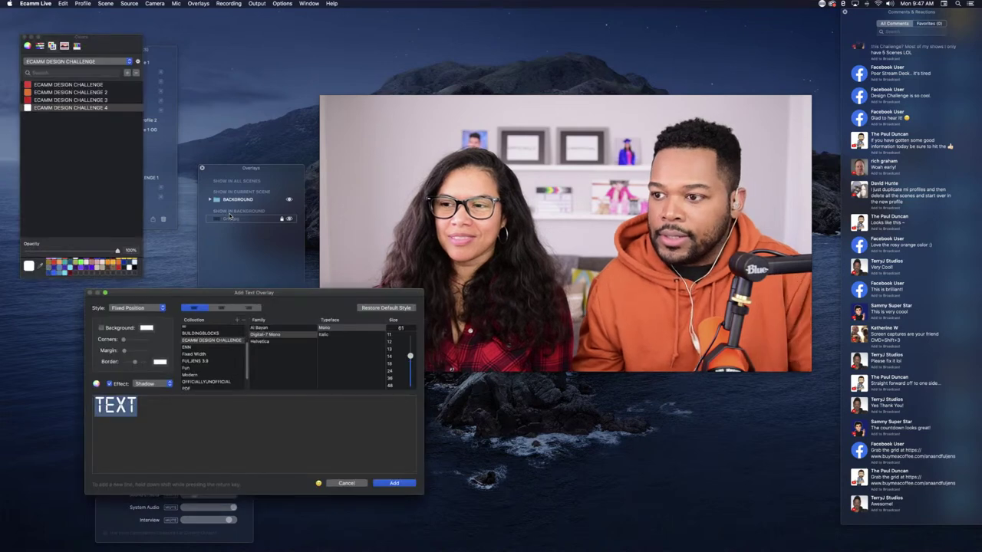
{"action": "left_click", "coordinate": [101, 328]}
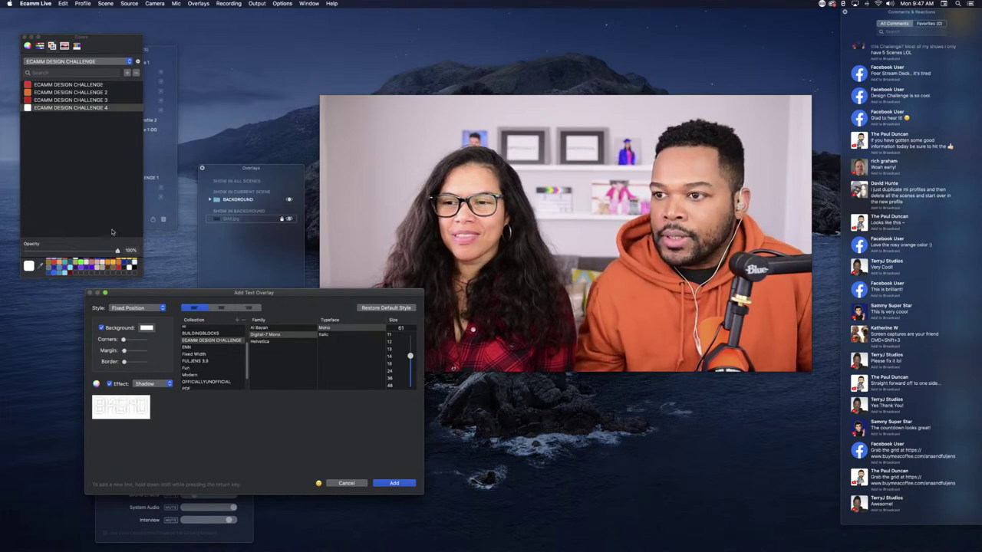
{"action": "left_click_drag", "start_coordinate": [118, 251], "coordinate": [40, 249]}
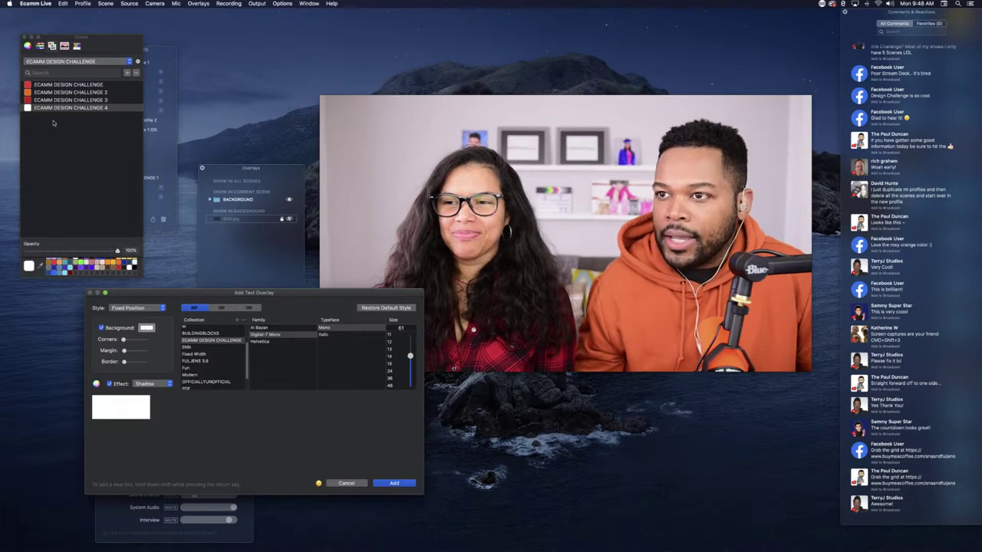
{"action": "left_click", "coordinate": [68, 84]}
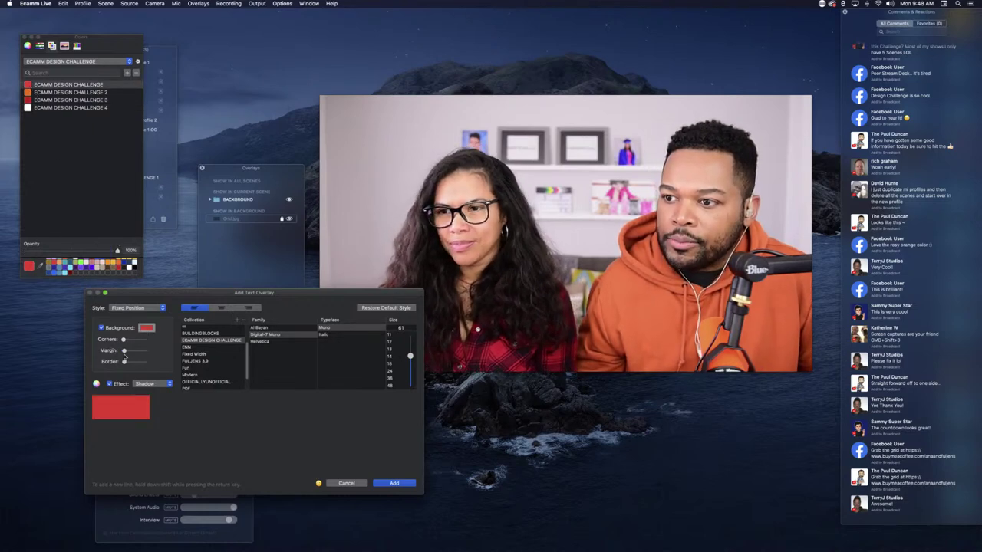
{"action": "left_click_drag", "start_coordinate": [125, 356], "coordinate": [133, 356]}
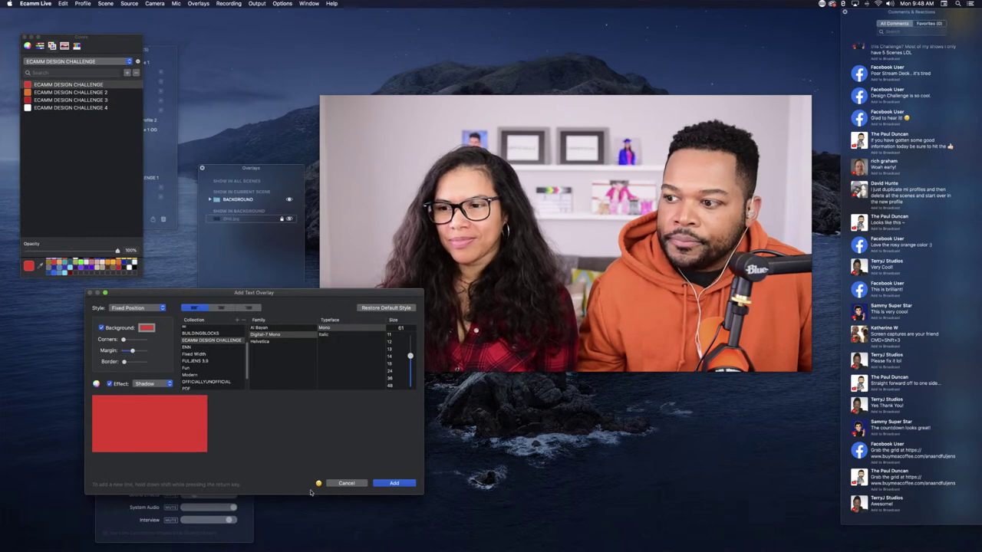
{"action": "left_click", "coordinate": [393, 484]}
- Enlarge the red BKGND overlay to fill the whole frame and move it into the BACKGROUND group
{"action": "left_click_drag", "start_coordinate": [564, 264], "coordinate": [377, 107]}
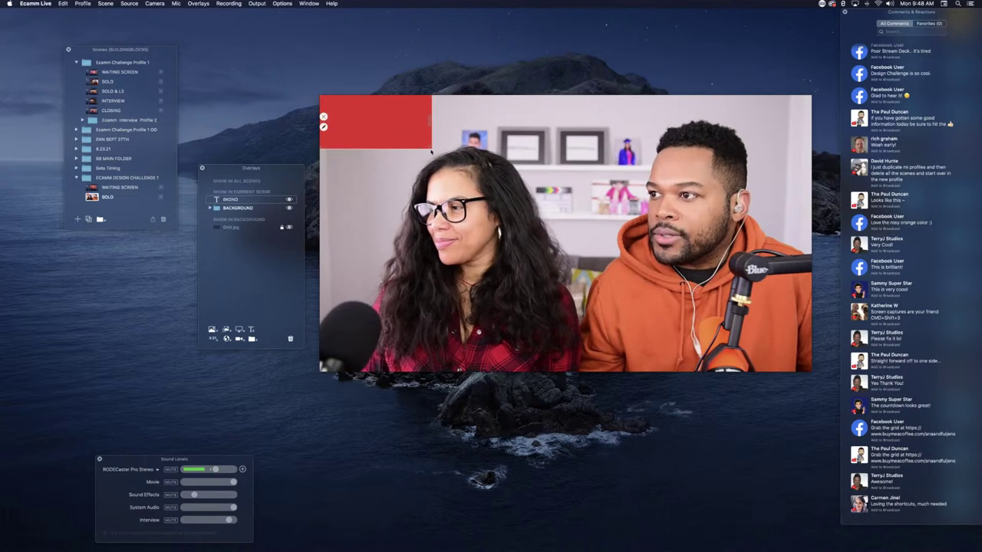
{"action": "left_click_drag", "start_coordinate": [423, 121], "coordinate": [415, 120]}
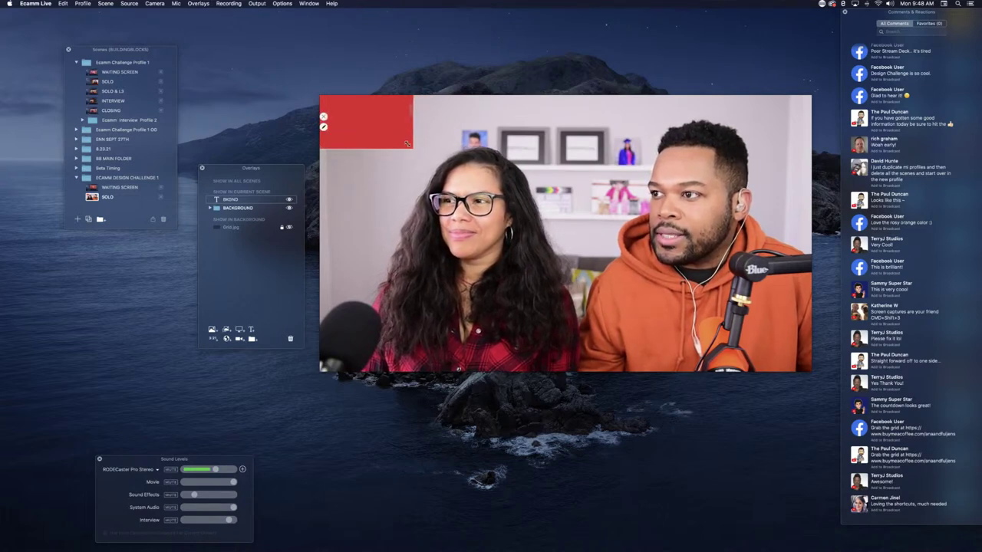
{"action": "left_click_drag", "start_coordinate": [409, 145], "coordinate": [848, 414]}
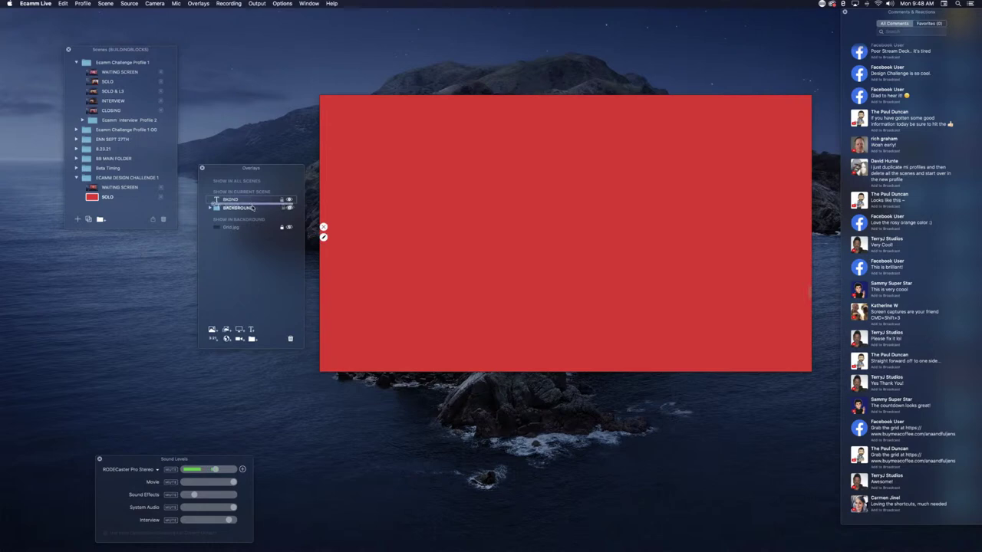
{"action": "left_click_drag", "start_coordinate": [253, 214], "coordinate": [253, 215]}
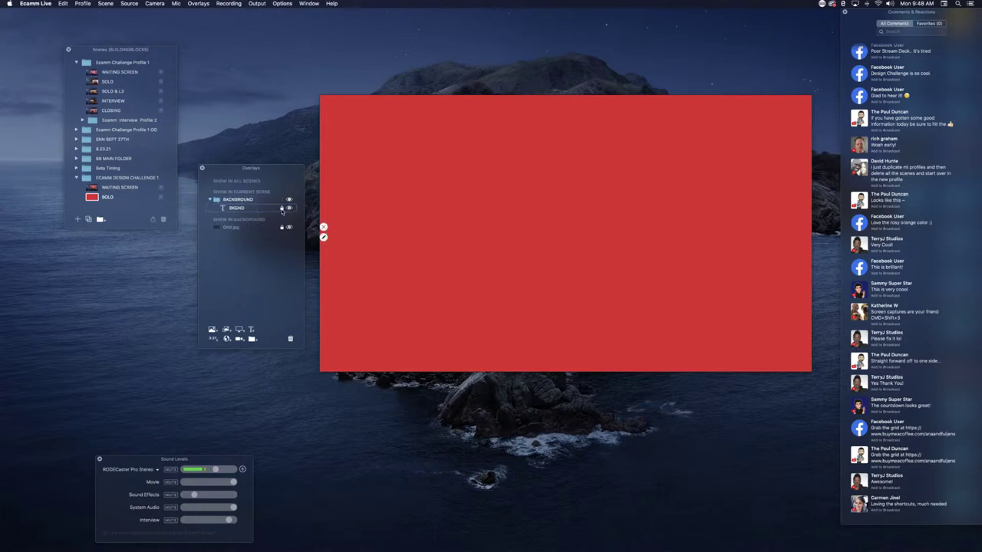
- Hide the BKGND overlay and add a second text overlay with empty text and the red background
{"action": "left_click", "coordinate": [289, 209]}
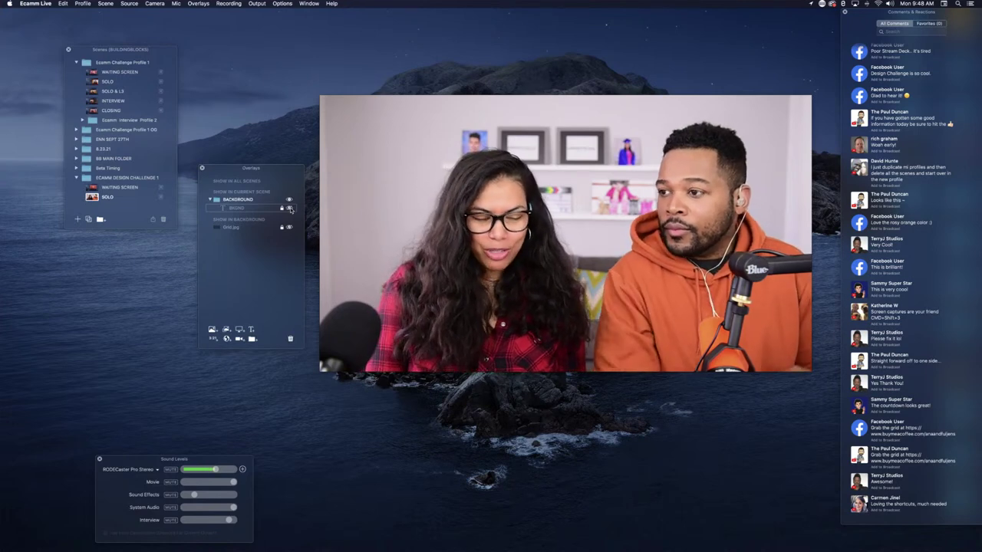
{"action": "key", "text": "super+t"}
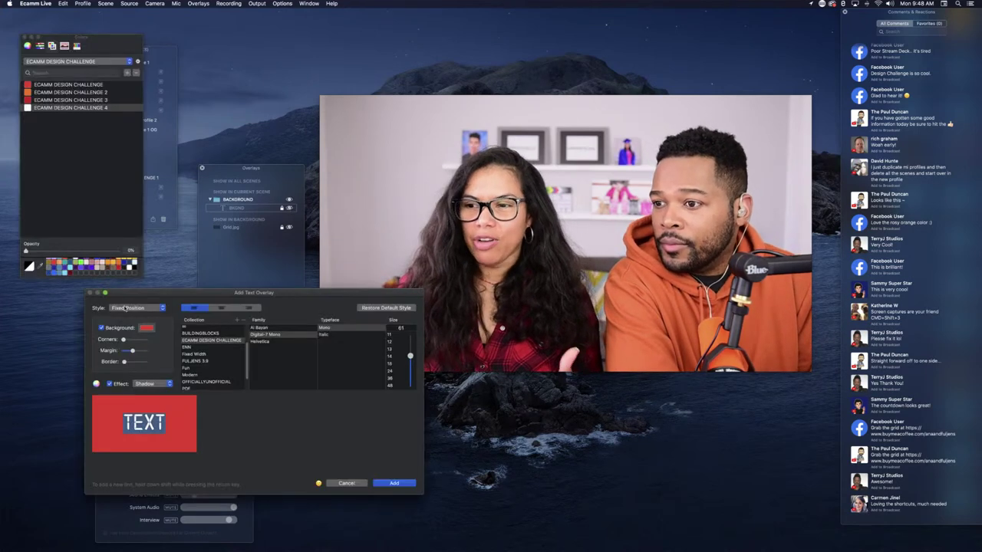
{"action": "key", "text": "BackSpace"}
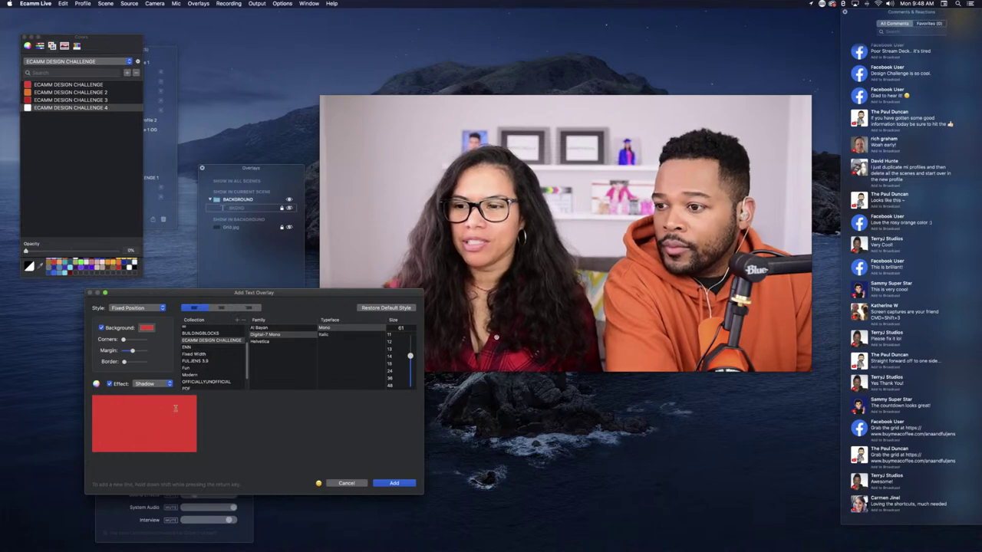
{"action": "left_click", "coordinate": [393, 483]}
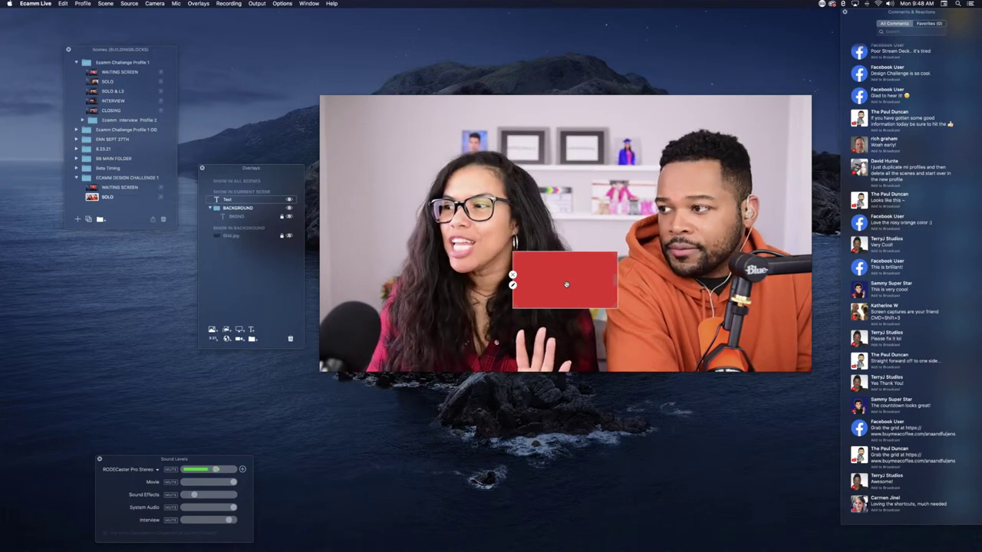
- Scale the second red overlay up and down, reposition it, and enlarge it to fill the frame
{"action": "scroll", "coordinate": [566, 285], "scroll_direction": "up", "scroll_amount": 10}
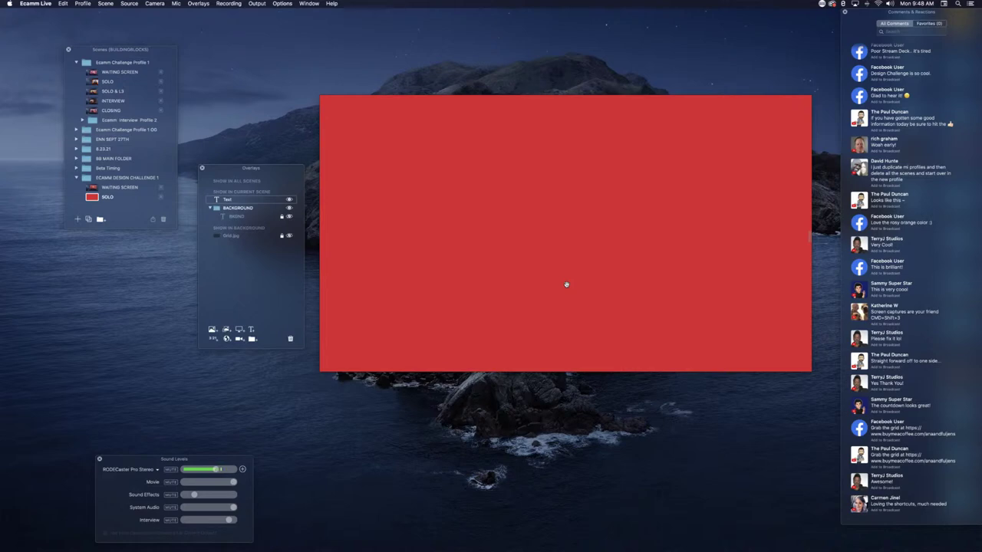
{"action": "scroll", "coordinate": [567, 285], "scroll_direction": "down", "scroll_amount": 10}
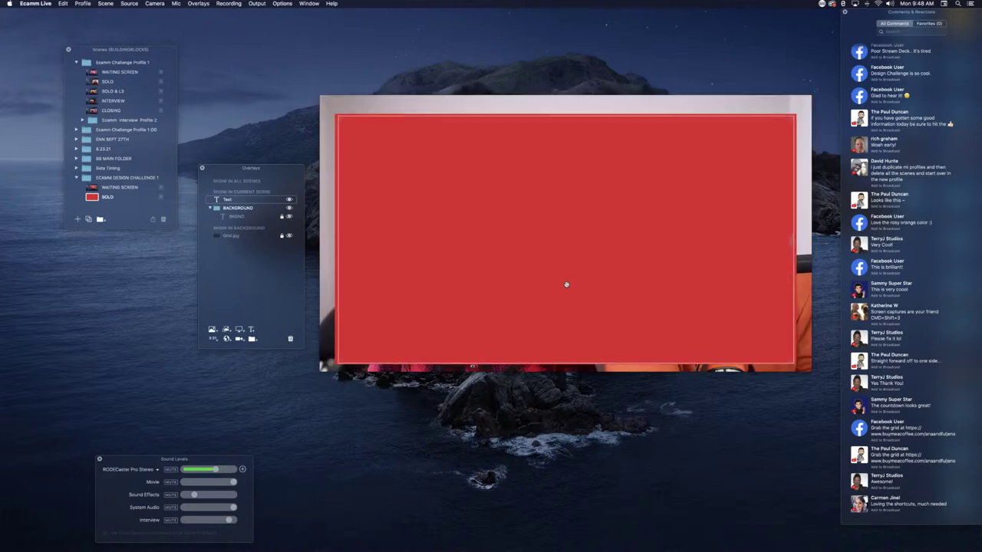
{"action": "scroll", "coordinate": [566, 285], "scroll_direction": "up", "scroll_amount": 3}
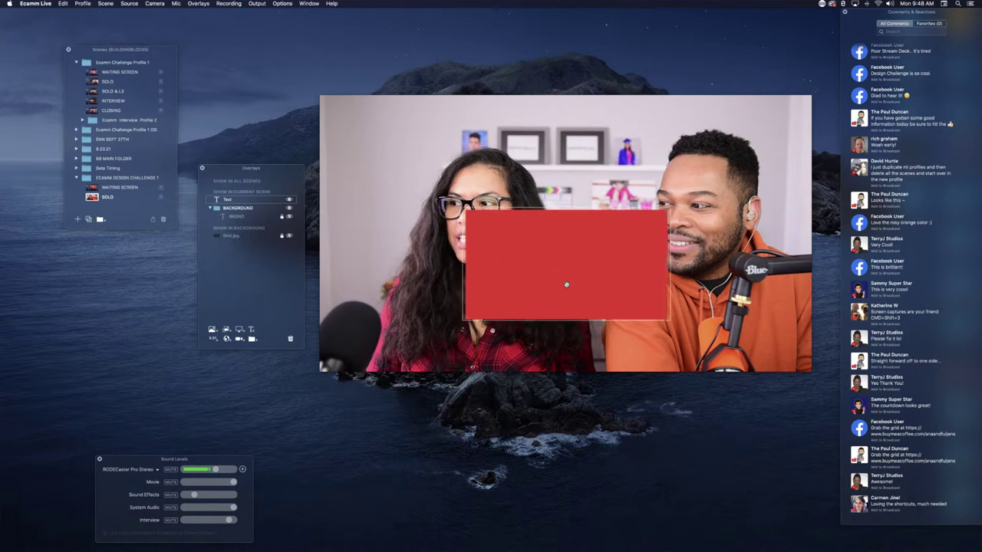
{"action": "scroll", "coordinate": [567, 285], "scroll_direction": "down", "scroll_amount": 4}
{"action": "scroll", "coordinate": [566, 285], "scroll_direction": "up", "scroll_amount": 1}
{"action": "scroll", "coordinate": [566, 284], "scroll_direction": "up", "scroll_amount": 3}
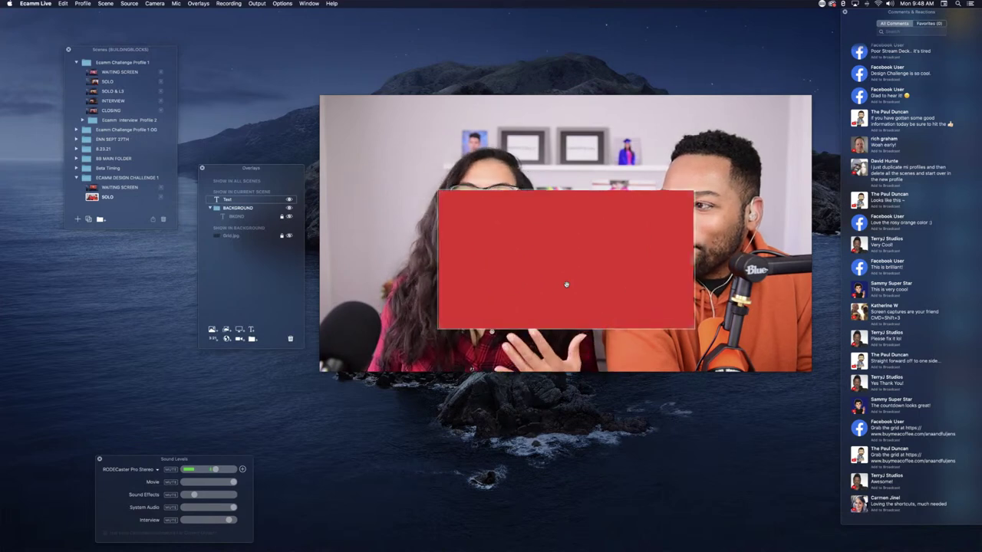
{"action": "left_click_drag", "start_coordinate": [566, 284], "coordinate": [399, 254]}
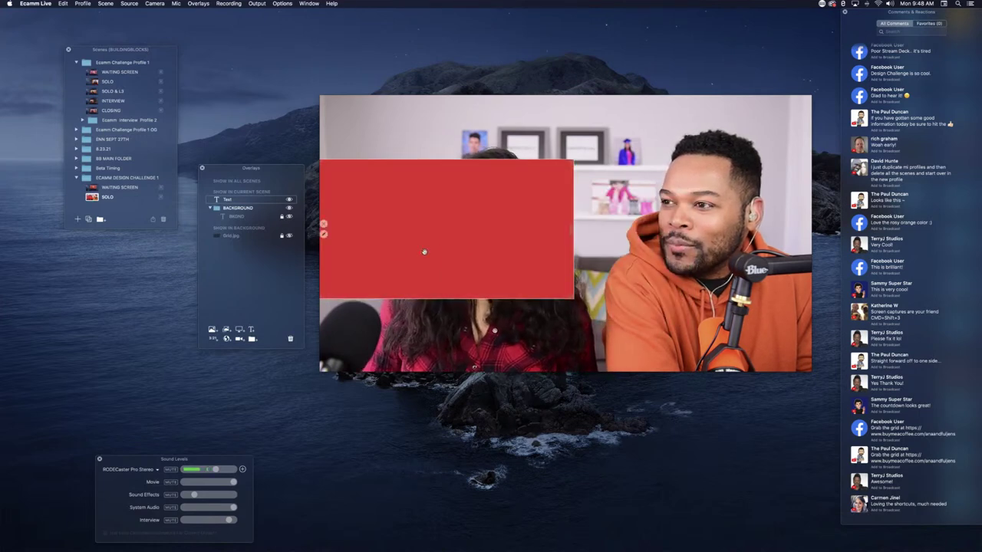
{"action": "left_click_drag", "start_coordinate": [491, 224], "coordinate": [641, 221]}
{"action": "scroll", "coordinate": [642, 220], "scroll_direction": "up", "scroll_amount": 5}
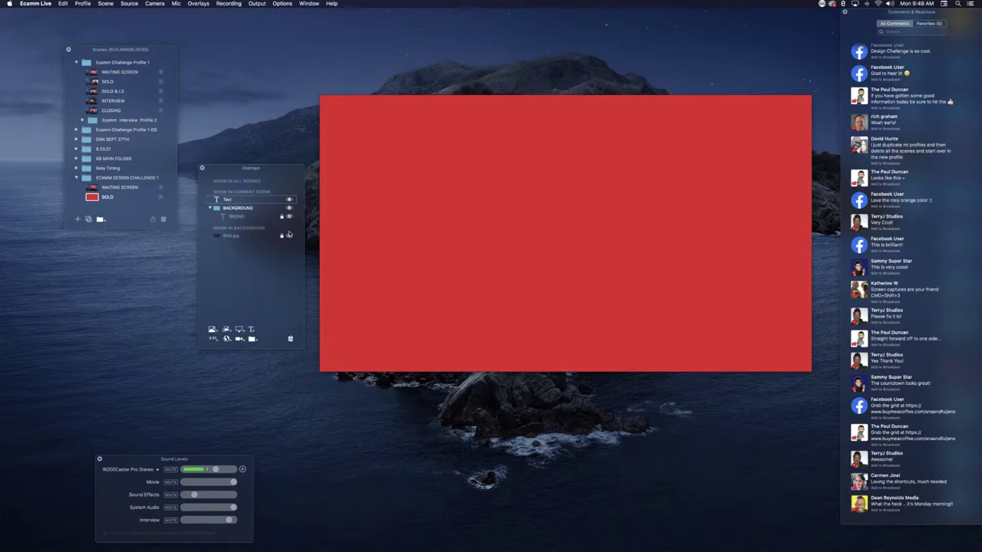
- Delete the second red text overlay and show the BKGND overlay again
{"action": "left_click", "coordinate": [290, 339]}
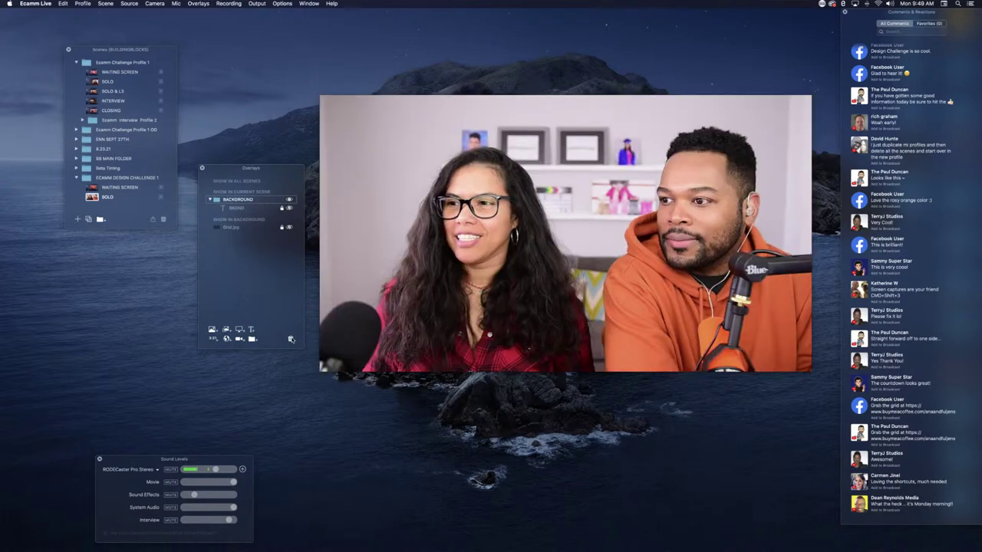
{"action": "left_click", "coordinate": [289, 208]}
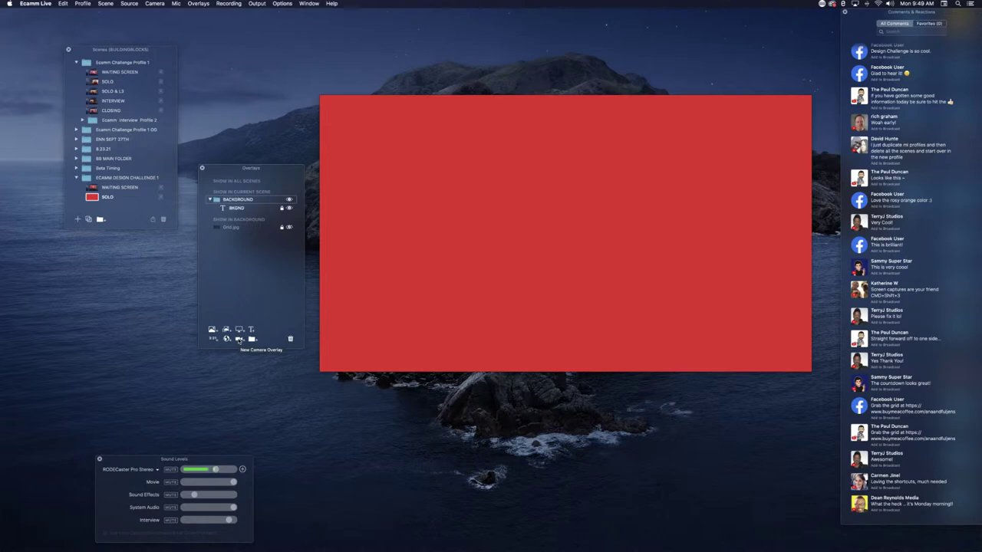
- Add a Cam Link 4K camera overlay and enlarge it over most of the red background, leaving a border all around
{"action": "left_click", "coordinate": [239, 339]}
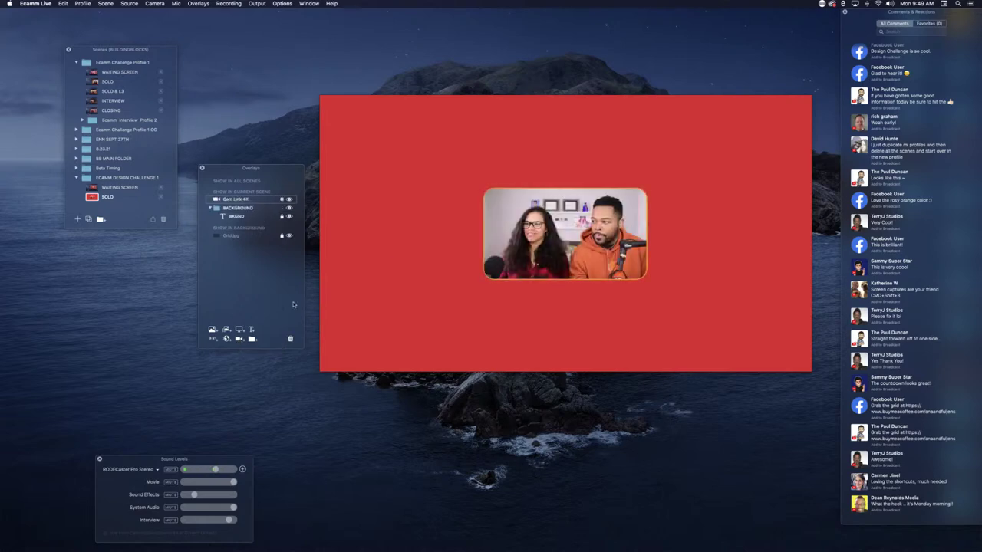
{"action": "double_click", "coordinate": [573, 238]}
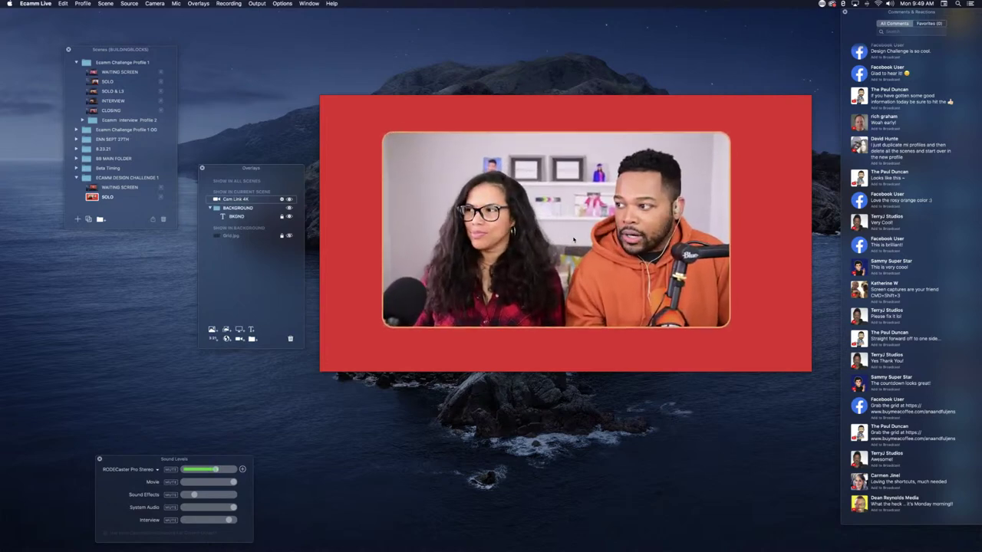
{"action": "left_click_drag", "start_coordinate": [573, 238], "coordinate": [583, 231]}
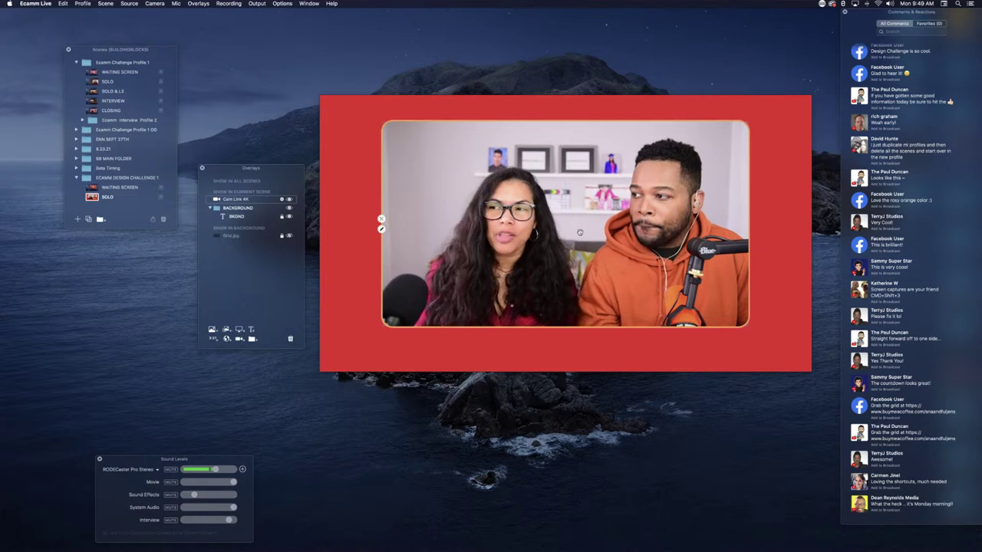
- Show the Grid.jpg background overlay with BKGND hidden to check the camera placement, and restore the BKGND overlay
{"action": "left_click", "coordinate": [289, 208]}
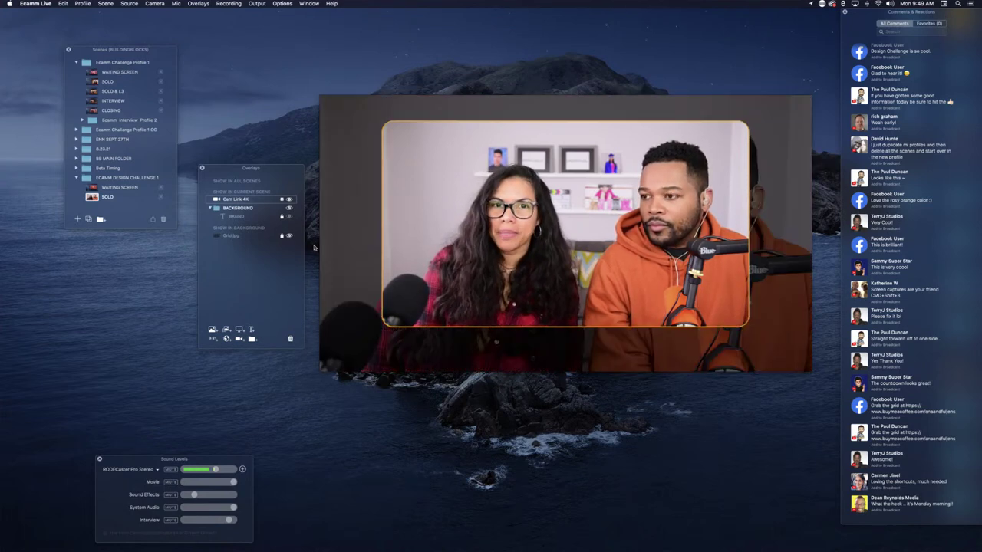
{"action": "left_click", "coordinate": [289, 236]}
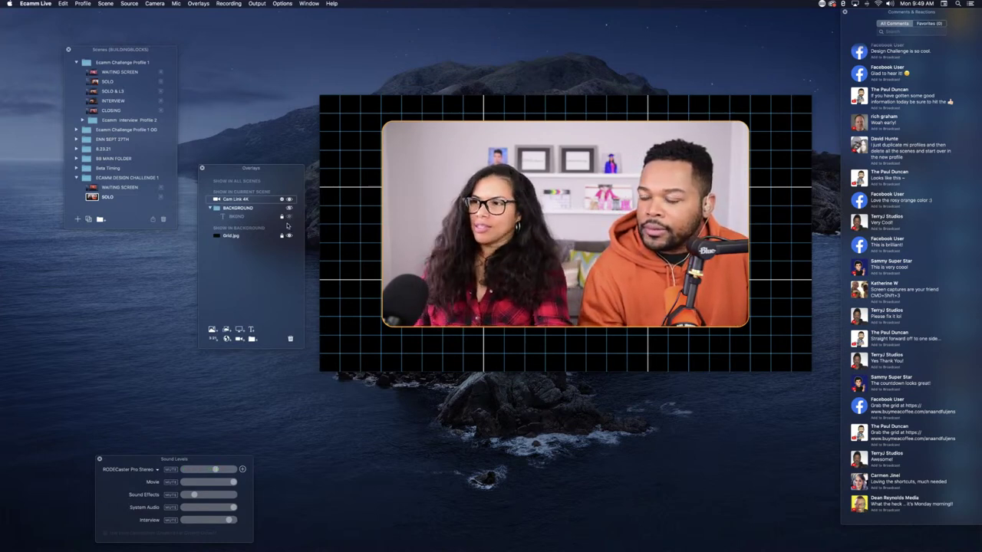
{"action": "left_click", "coordinate": [288, 215]}
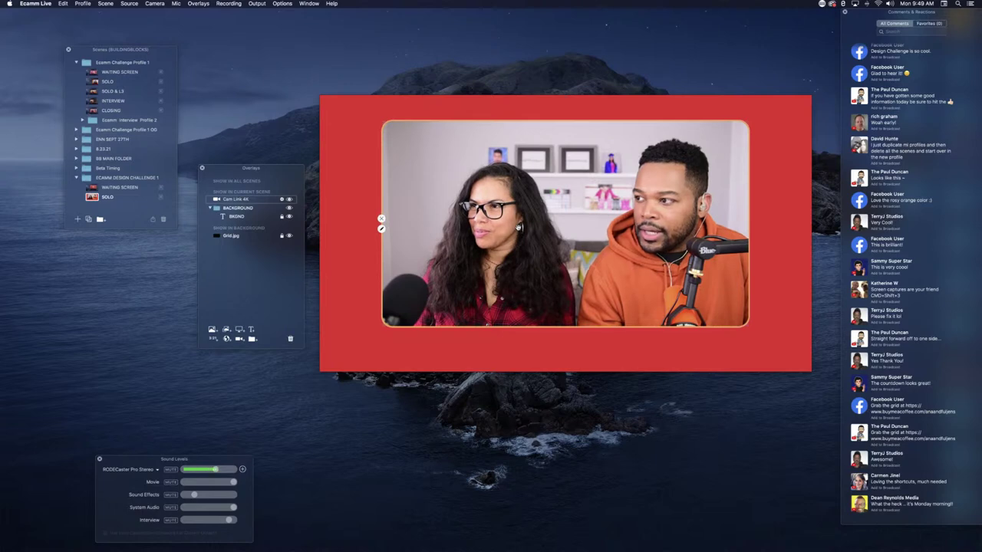
- Move the Cam Link 4K camera overlay down to centre it vertically in the frame and thicken its border slightly
{"action": "left_click_drag", "start_coordinate": [381, 228], "coordinate": [379, 237]}
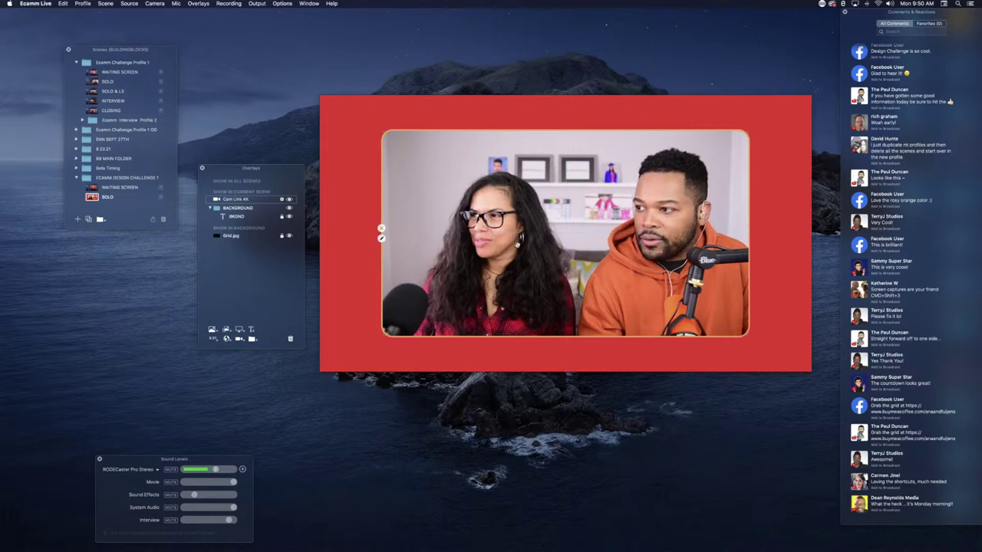
{"action": "left_click", "coordinate": [381, 234]}
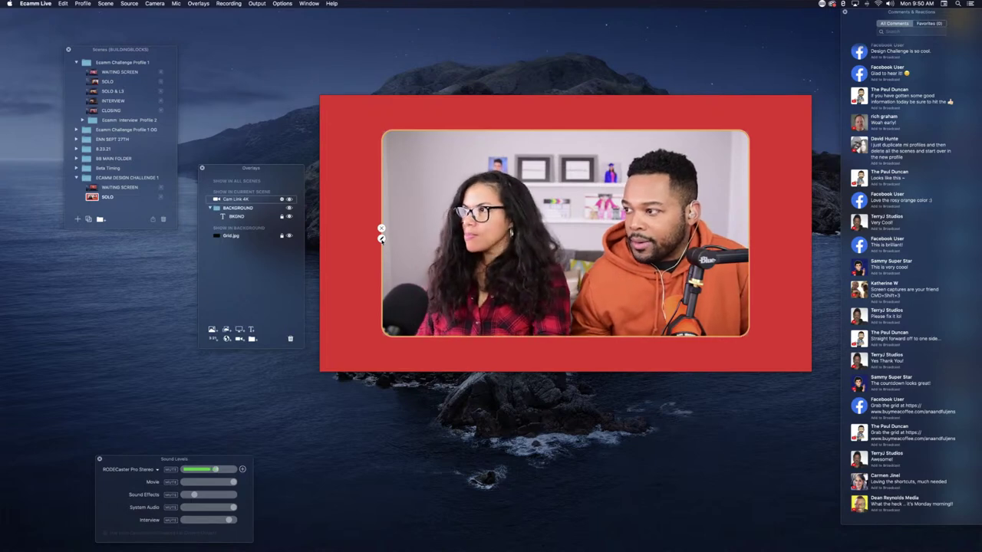
{"action": "left_click", "coordinate": [381, 238]}
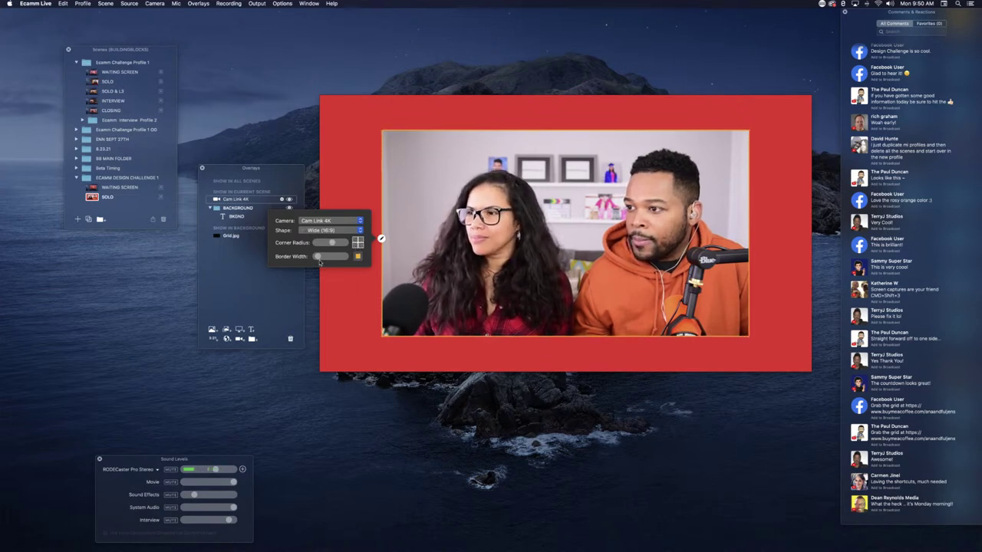
{"action": "left_click_drag", "start_coordinate": [317, 259], "coordinate": [320, 258]}
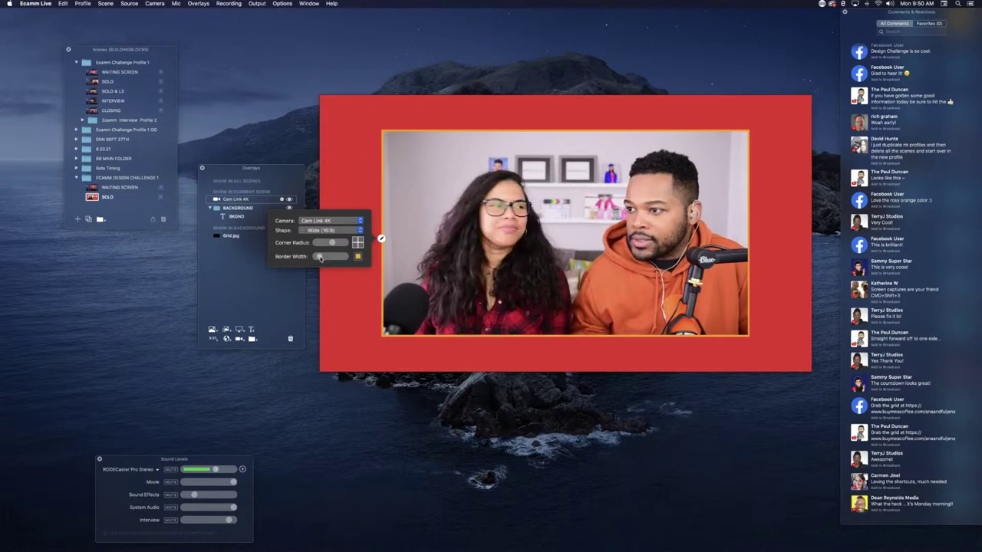
- Colour the camera overlay's border with the white ECAMM DESIGN CHALLENGE 4 swatch
{"action": "left_click", "coordinate": [358, 256]}
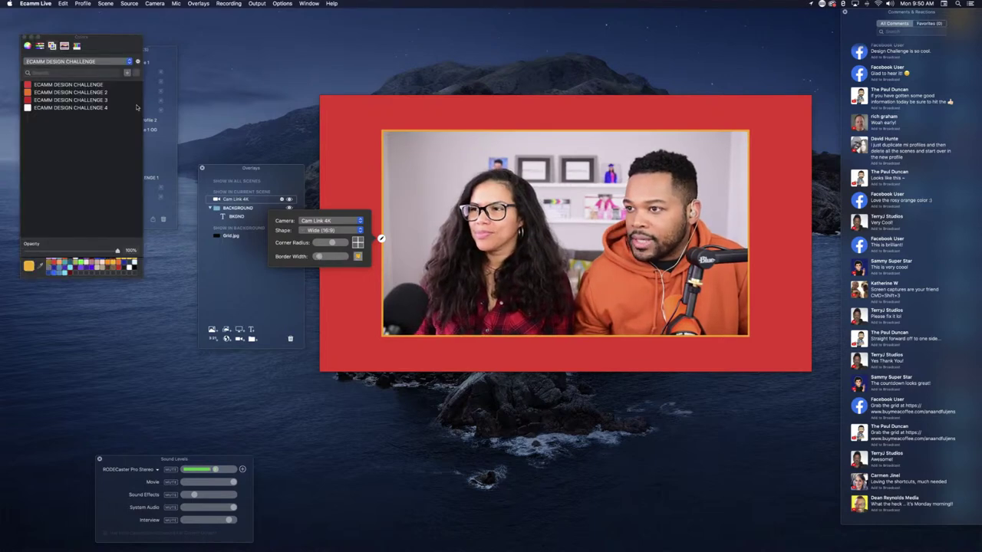
{"action": "left_click", "coordinate": [36, 109]}
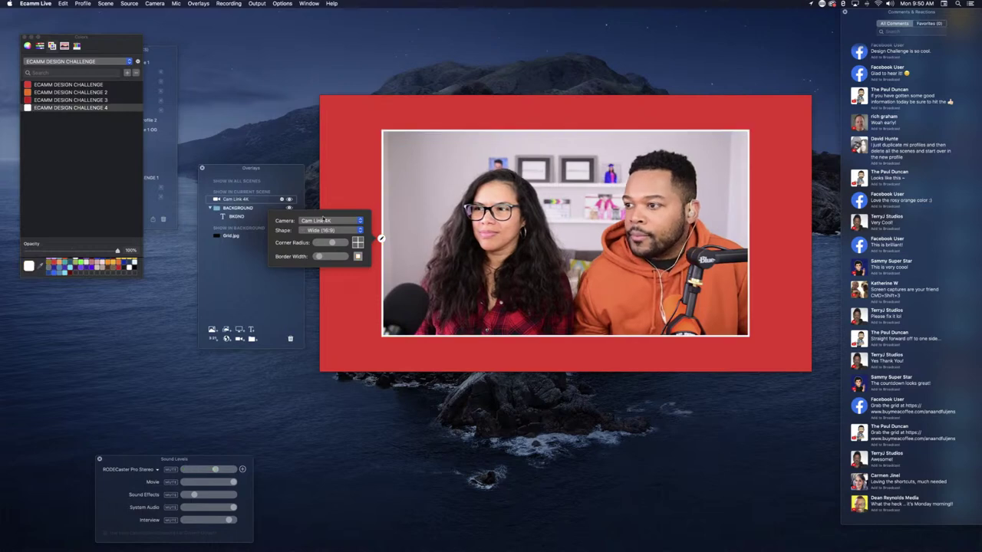
{"action": "left_click", "coordinate": [368, 205]}
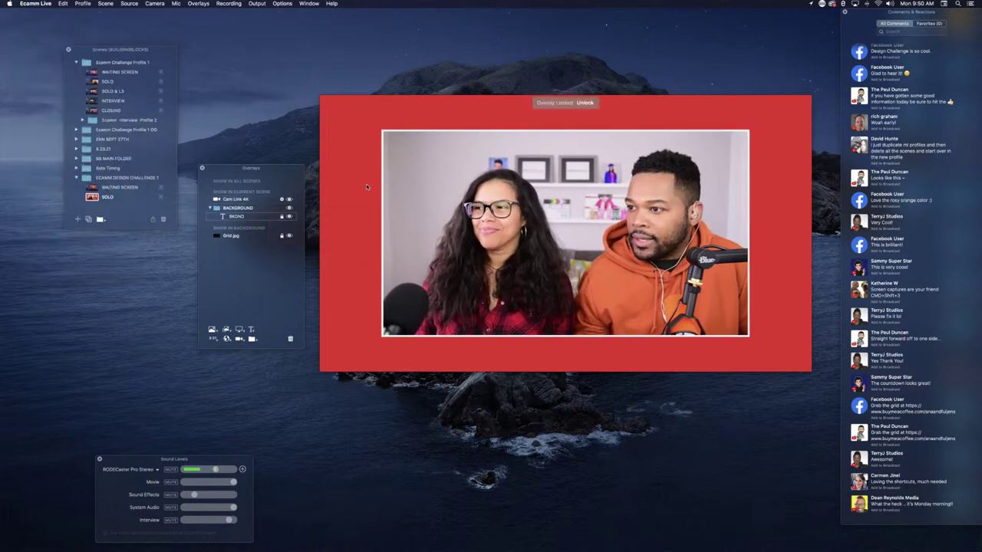
{"action": "left_click", "coordinate": [352, 281]}
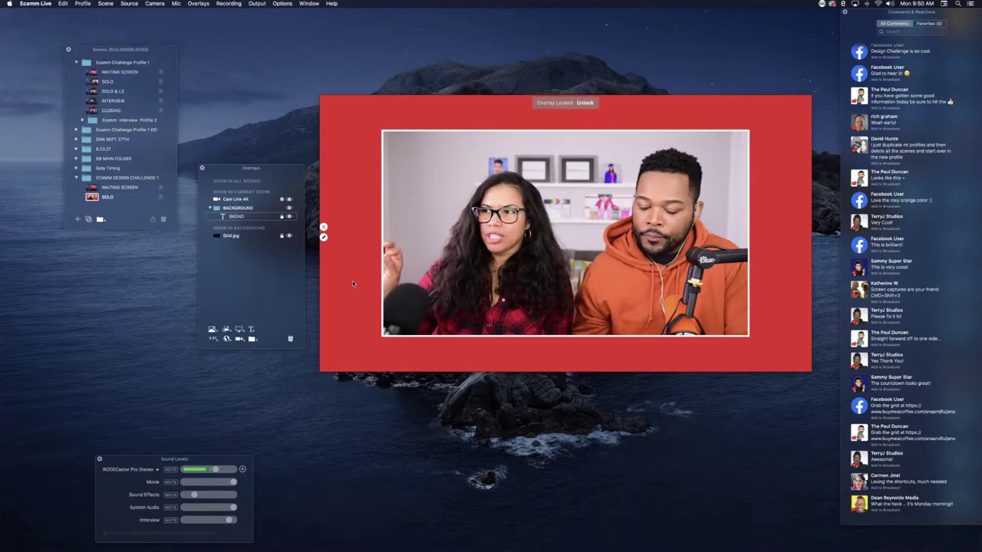
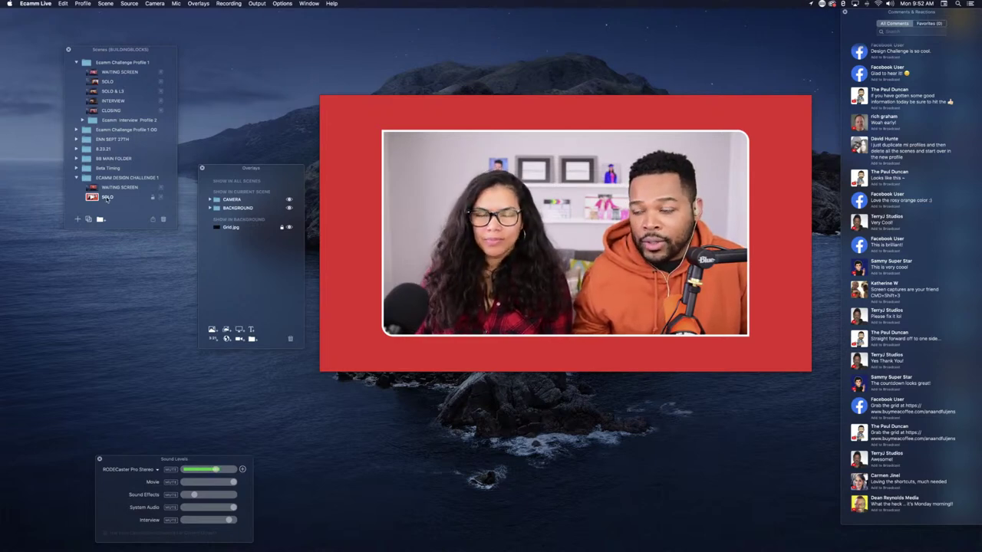
- Duplicate the SOLO scene in the ECAMM DESIGN CHALLENGE 1 folder and rename the copy SOLO AND L3
{"action": "left_click", "coordinate": [108, 198]}
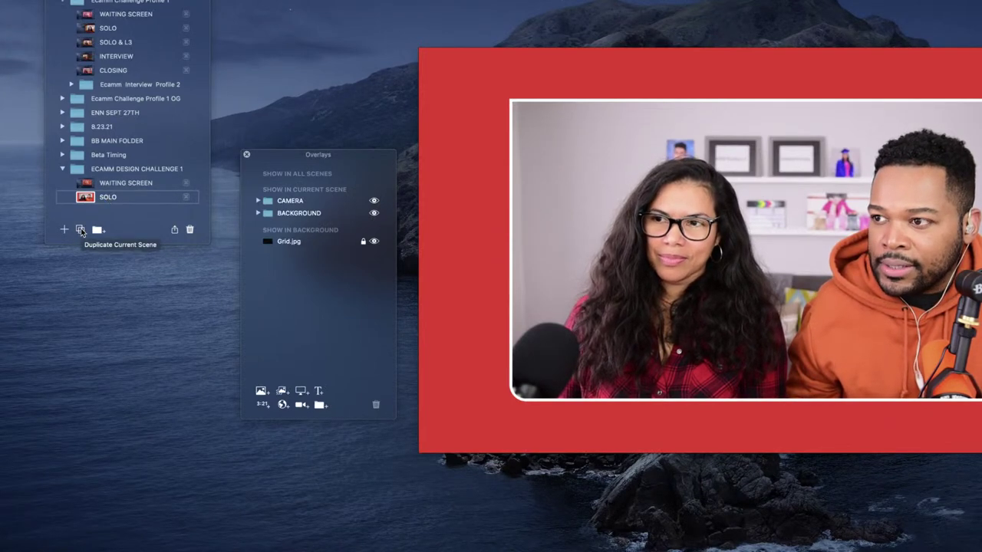
{"action": "left_click", "coordinate": [80, 228]}
{"action": "double_click", "coordinate": [119, 207]}
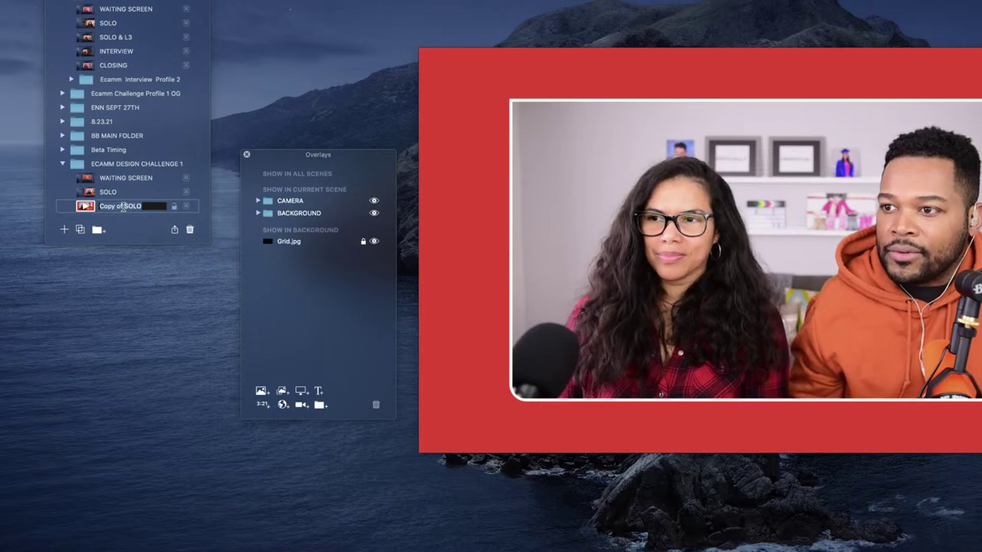
{"action": "key", "text": "BackSpace"}
{"action": "key", "text": "BackSpace"}
{"action": "key", "text": "BackSpace"}
{"action": "key", "text": "BackSpace"}
{"action": "key", "text": "BackSpace"}
{"action": "key", "text": "BackSpace"}
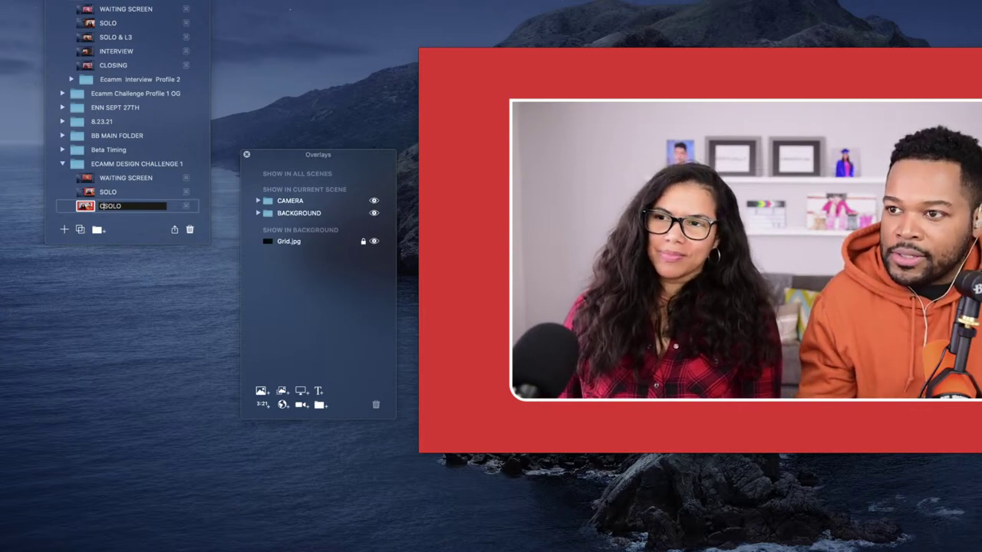
{"action": "type", "text": "AND L3"}
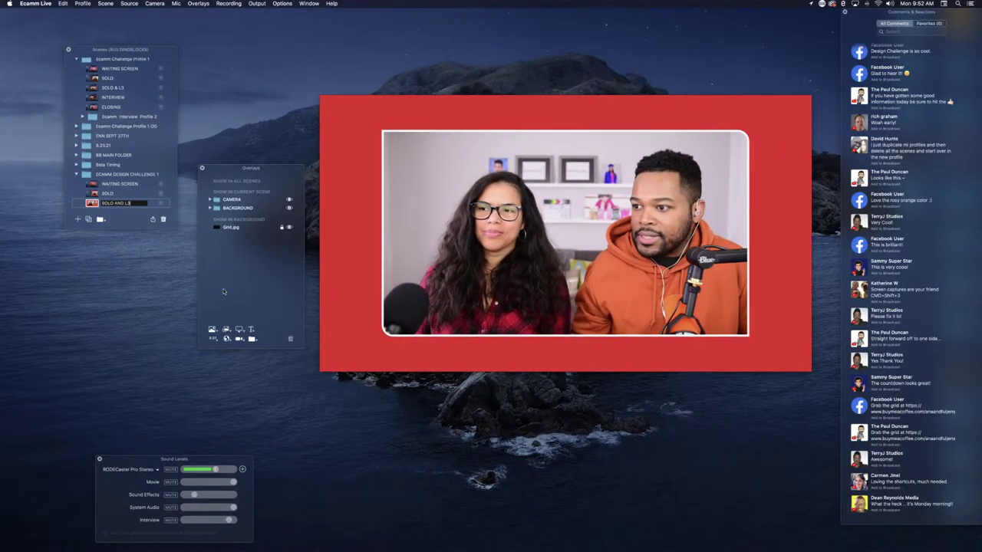
- Add a new overlay group named L3 to the SOLO AND L3 scene
{"action": "left_click", "coordinate": [251, 339]}
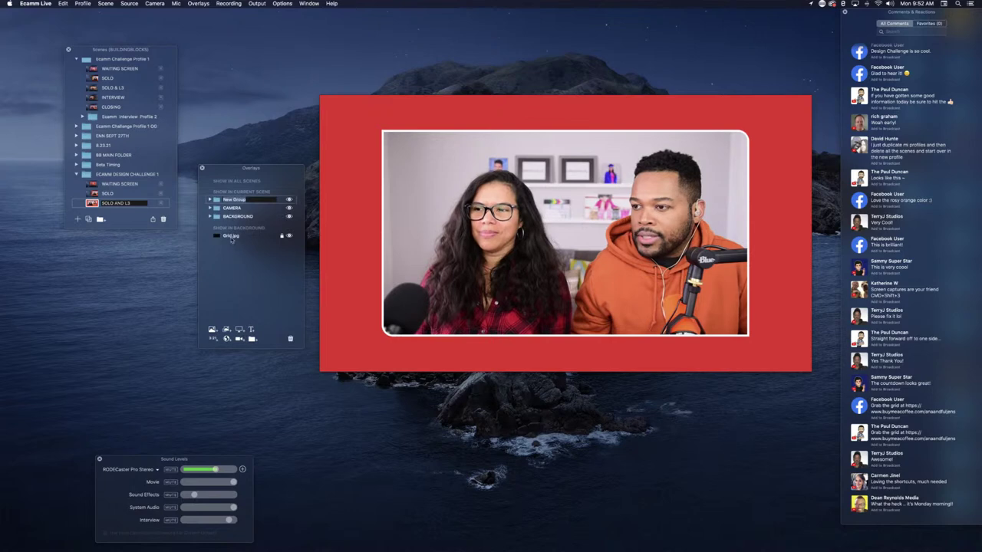
{"action": "type", "text": "L3"}
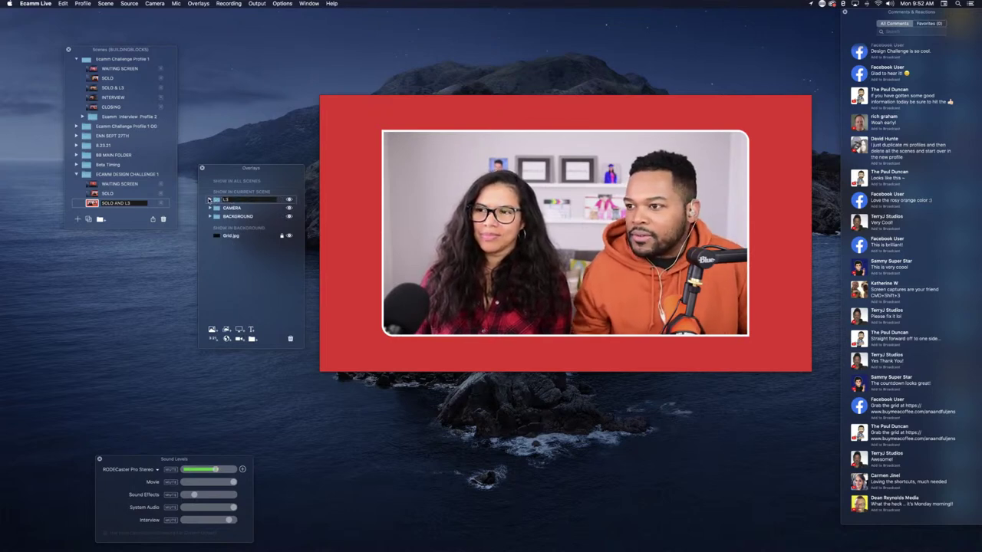
{"action": "key", "text": "Return"}
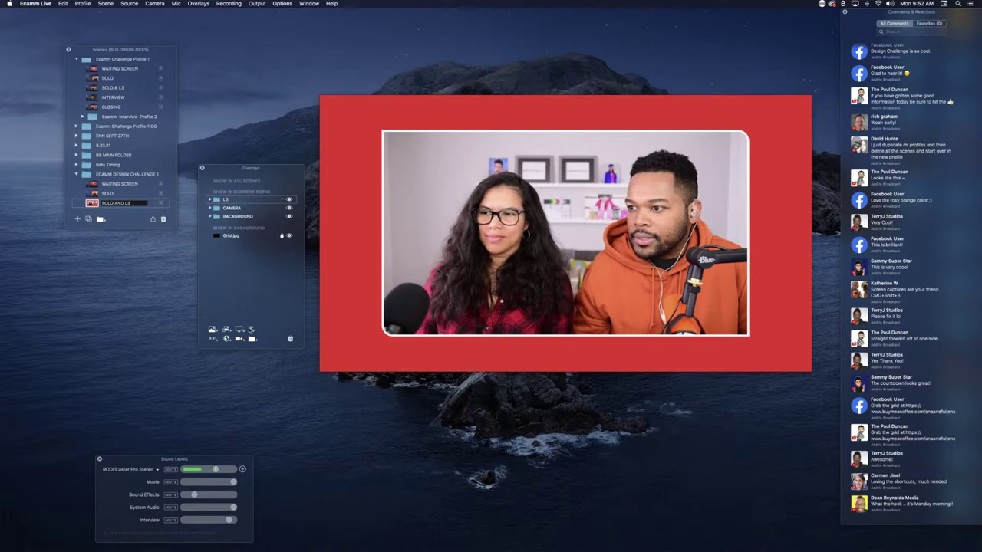
{"action": "left_click", "coordinate": [251, 329]}
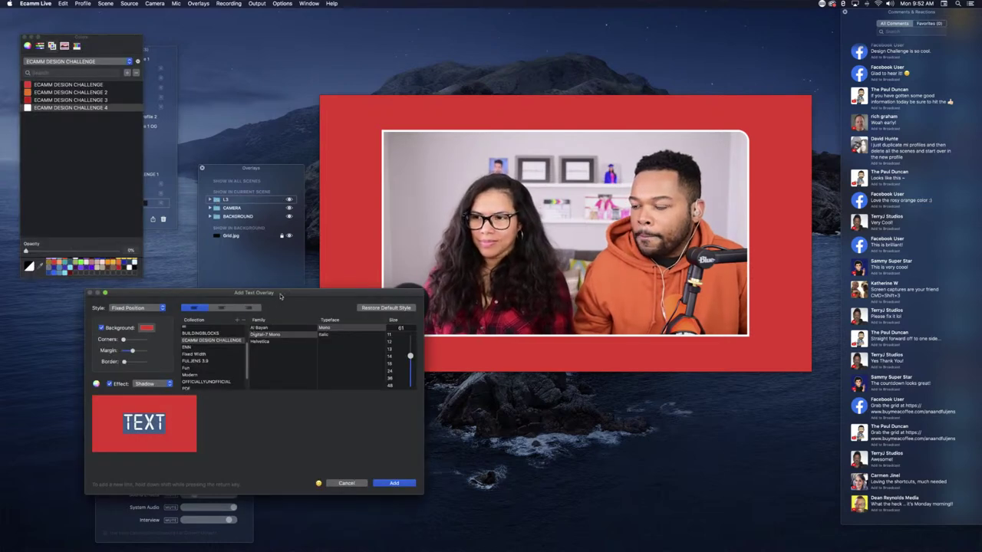
{"action": "left_click_drag", "start_coordinate": [281, 298], "coordinate": [359, 247]}
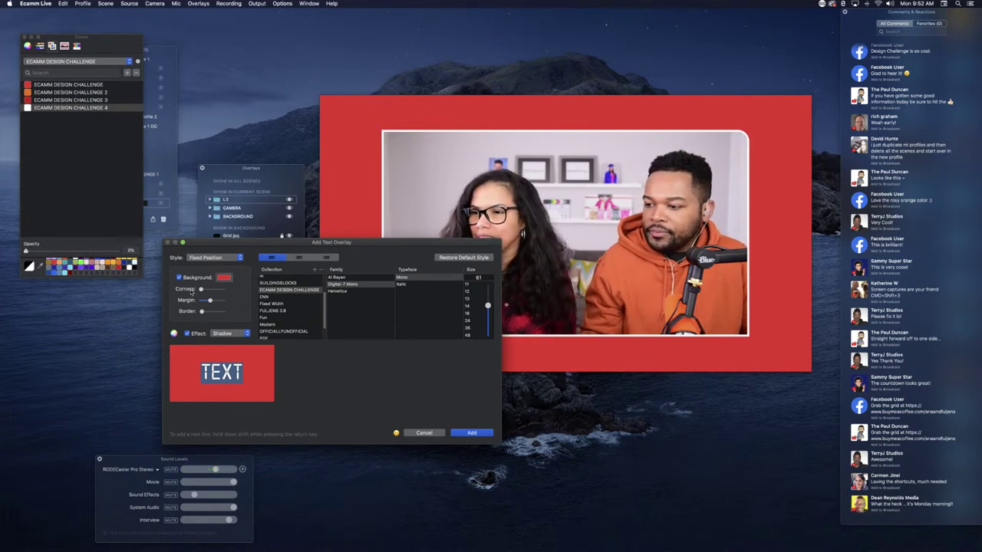
{"action": "left_click", "coordinate": [423, 433]}
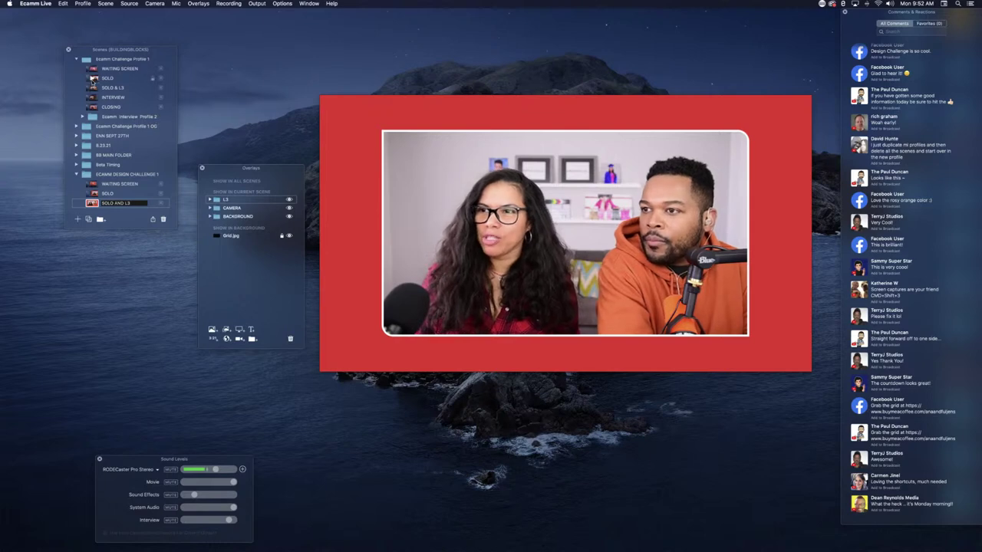
- Copy the L3 group from the SOLO & L3 scene into SOLO AND L3 and place it inside the camera frame's lower-left corner
{"action": "left_click", "coordinate": [92, 88]}
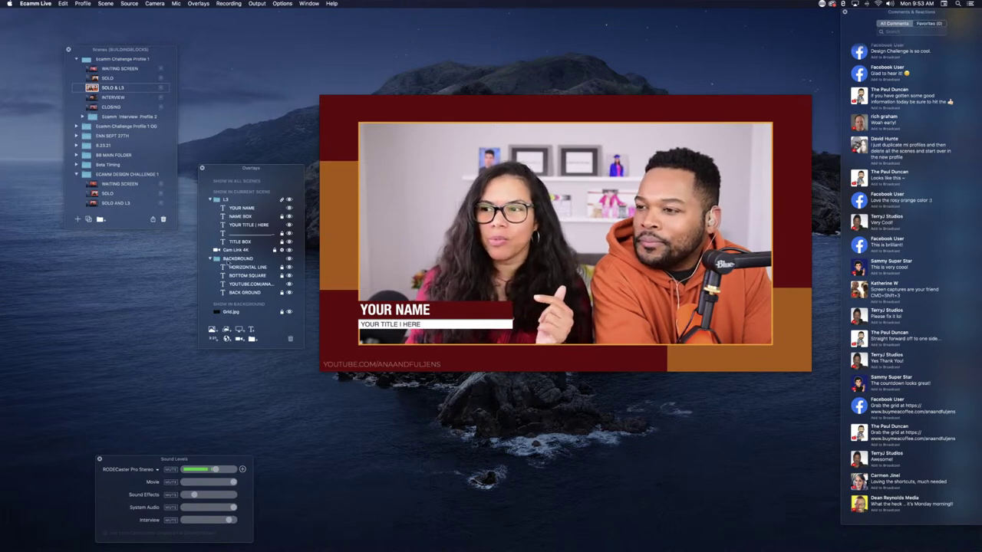
{"action": "left_click", "coordinate": [225, 200]}
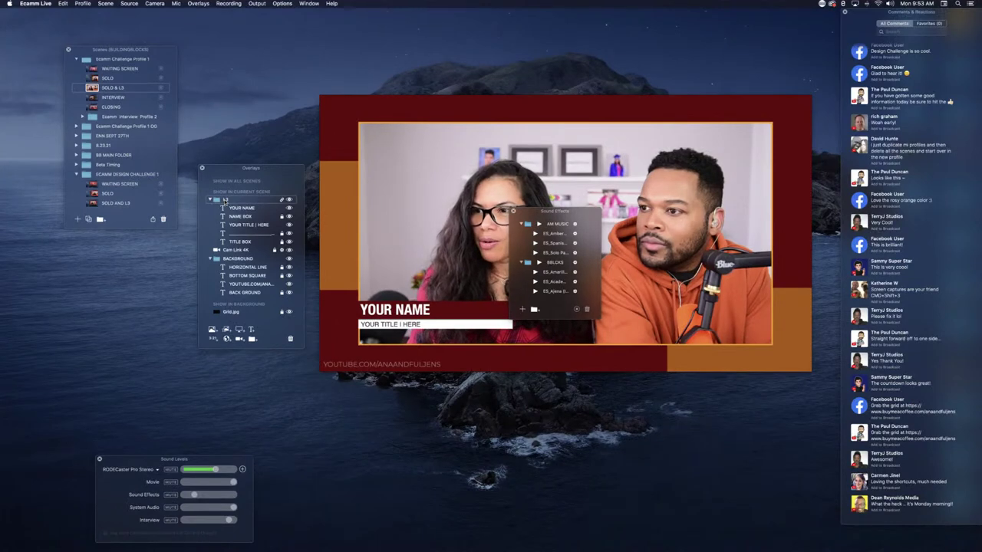
{"action": "left_click", "coordinate": [91, 204]}
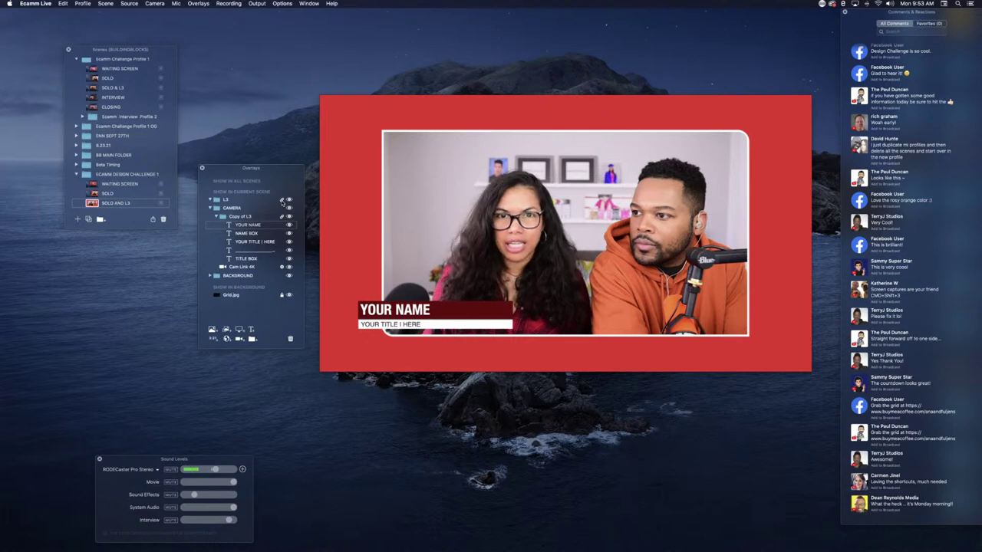
{"action": "left_click_drag", "start_coordinate": [384, 309], "coordinate": [405, 309]}
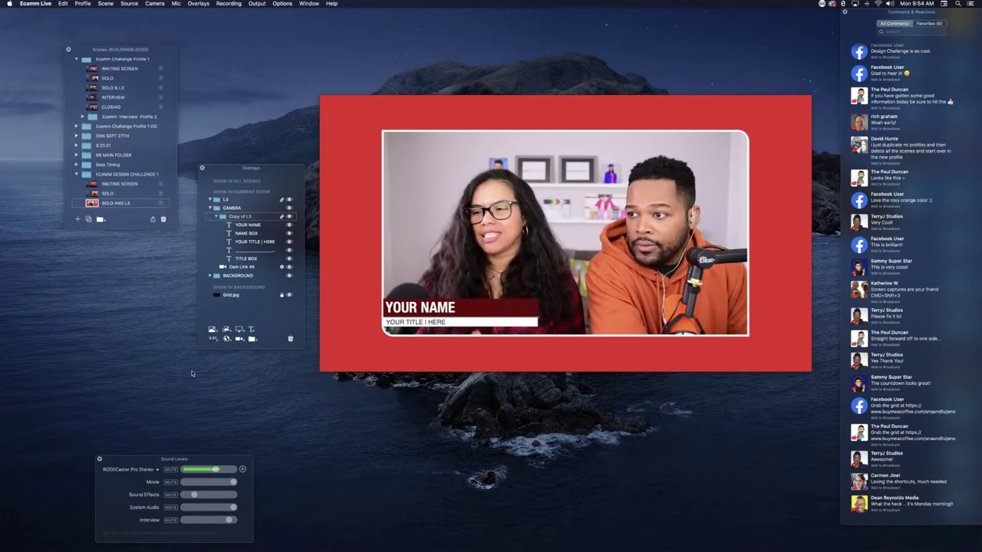
- Move the collapsed Copy of L3 group out of CAMERA to above the L3 group and hide it
{"action": "left_click", "coordinate": [217, 217]}
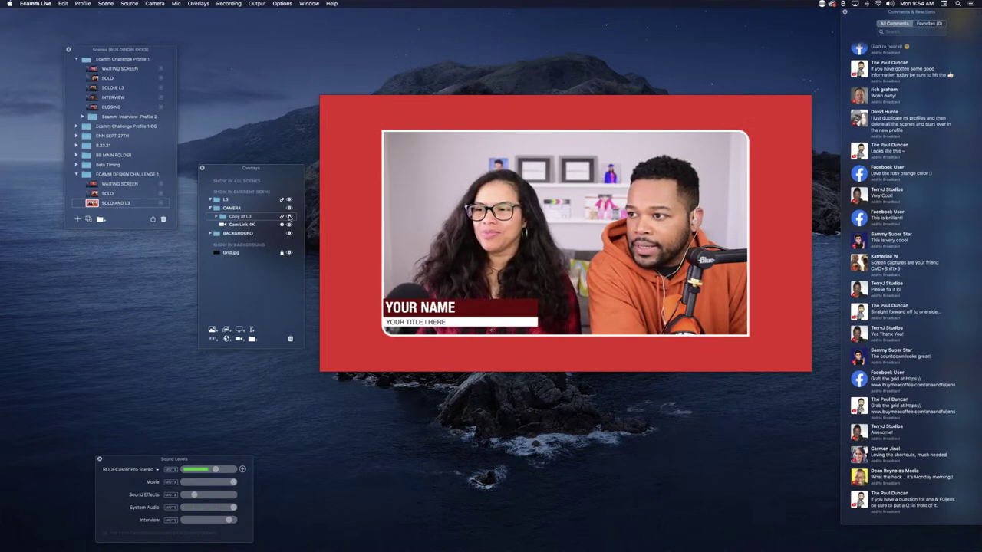
{"action": "left_click", "coordinate": [289, 217]}
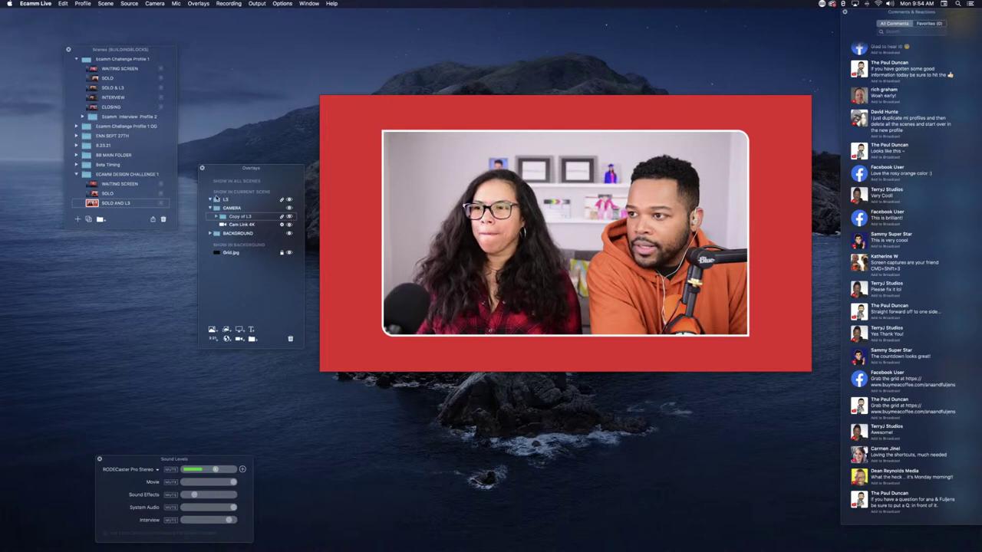
{"action": "left_click_drag", "start_coordinate": [221, 217], "coordinate": [286, 215]}
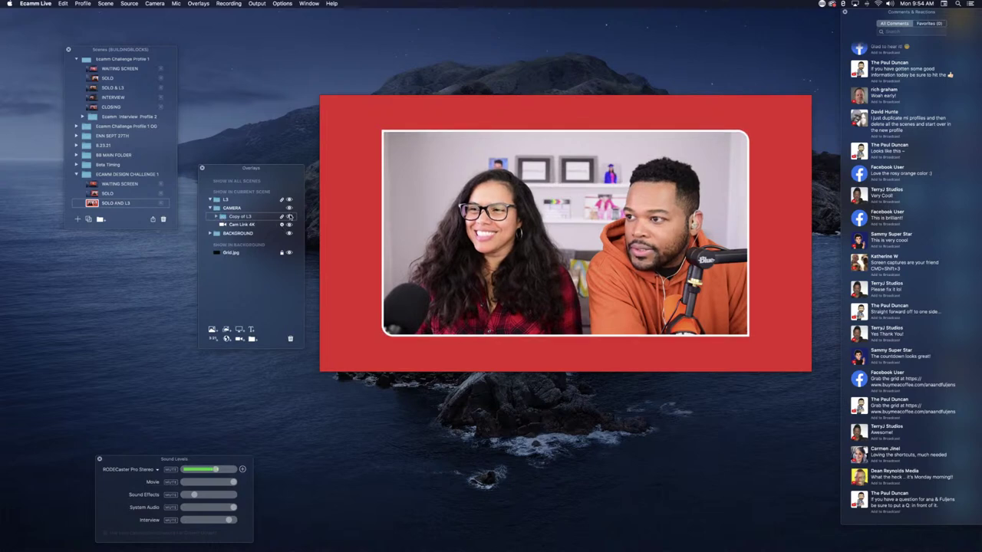
{"action": "left_click", "coordinate": [253, 215]}
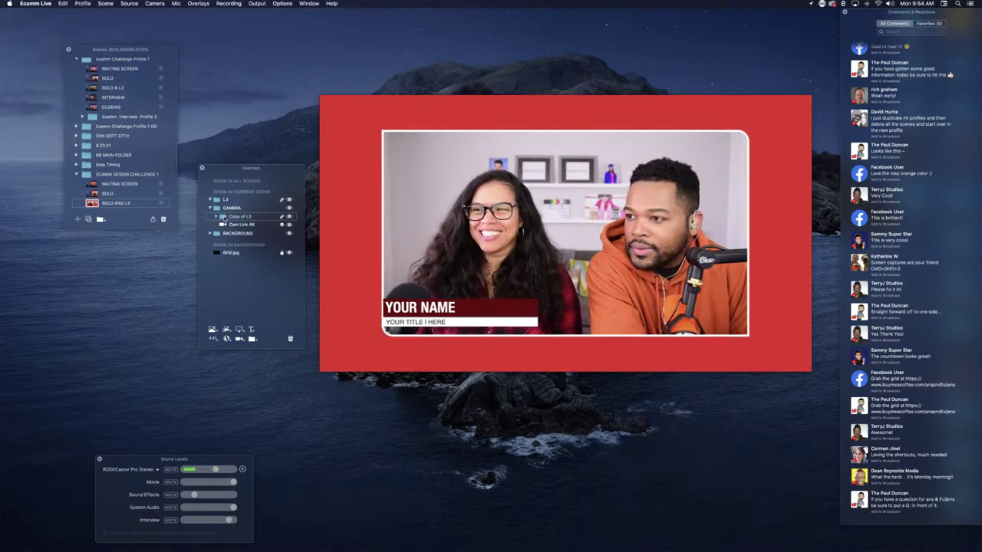
{"action": "left_click_drag", "start_coordinate": [253, 215], "coordinate": [219, 193]}
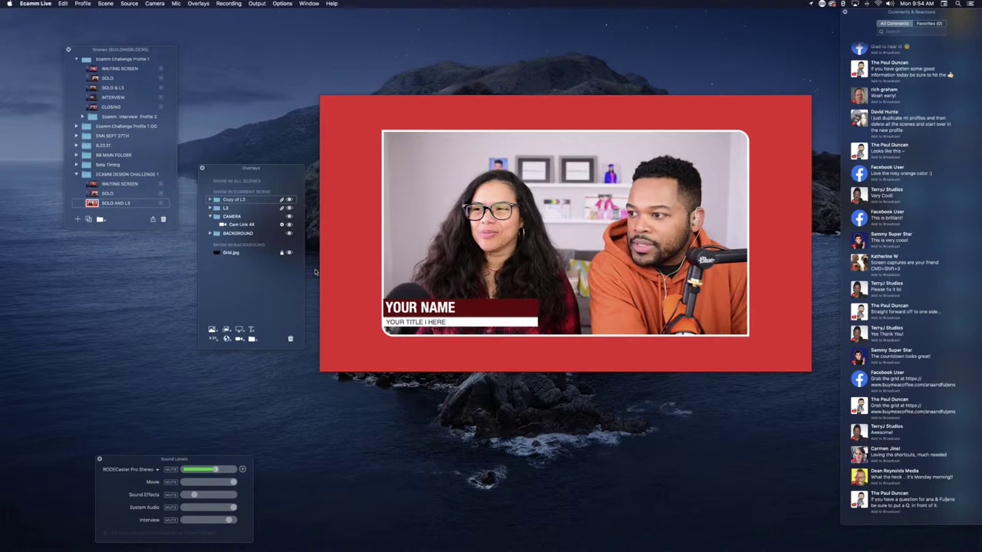
{"action": "left_click", "coordinate": [289, 199]}
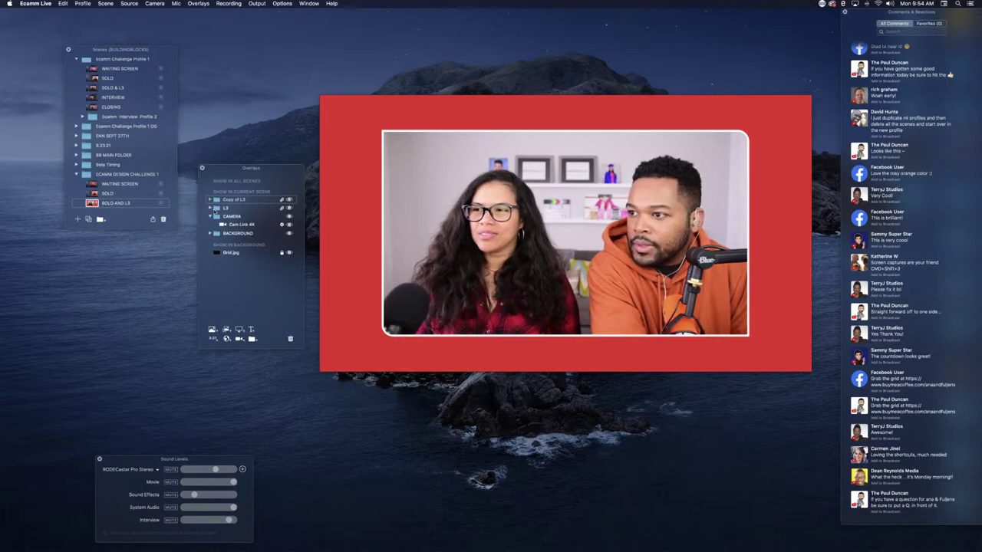
- Add a FIRST LAST text overlay in white Helvetica Regular on a red background with the margin reduced to the minimum
{"action": "left_click", "coordinate": [252, 330]}
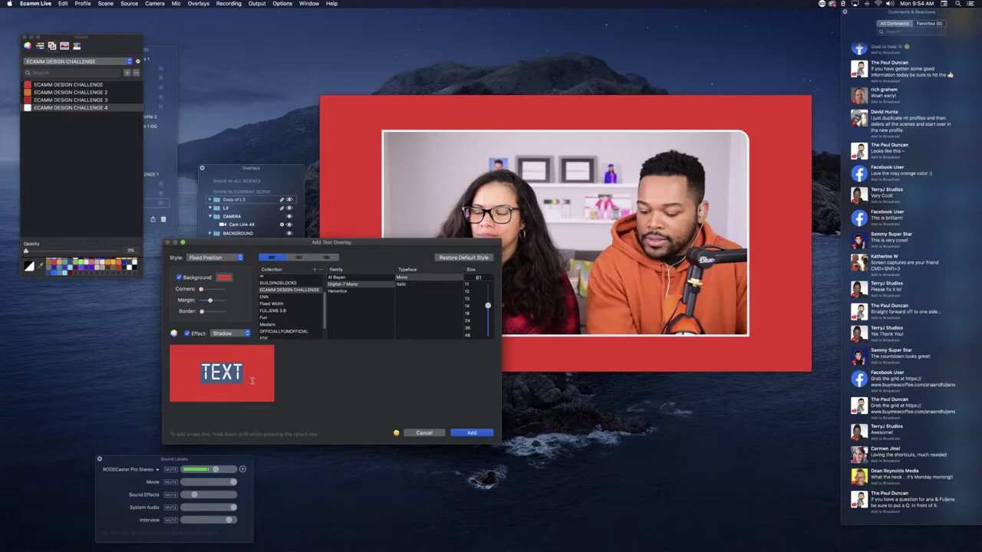
{"action": "key", "text": "BackSpace"}
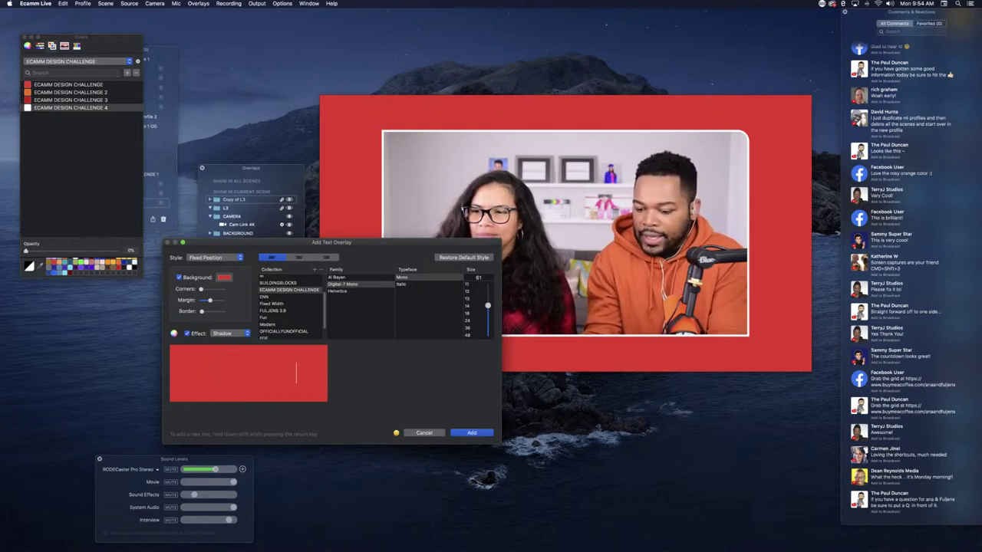
{"action": "left_click_drag", "start_coordinate": [69, 249], "coordinate": [135, 257]}
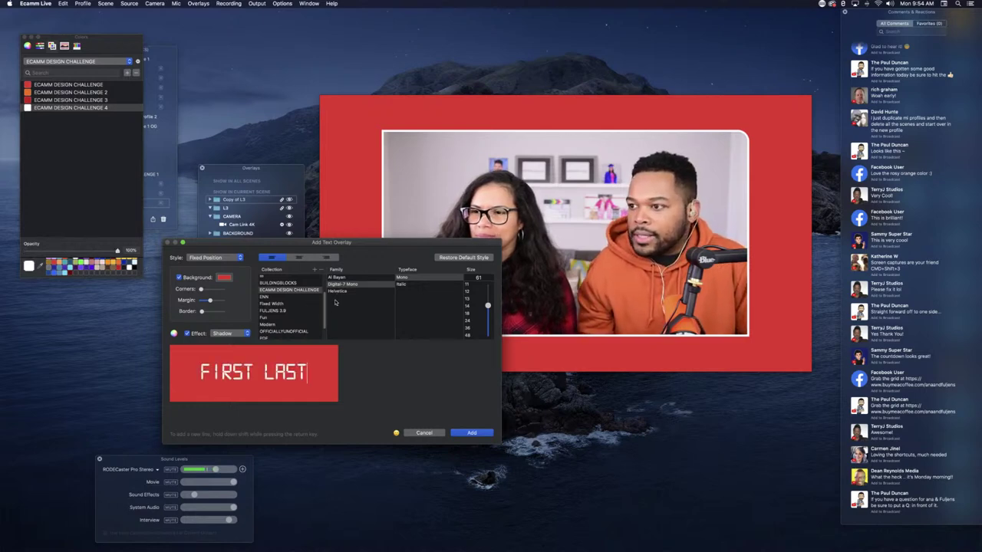
{"action": "left_click", "coordinate": [339, 292]}
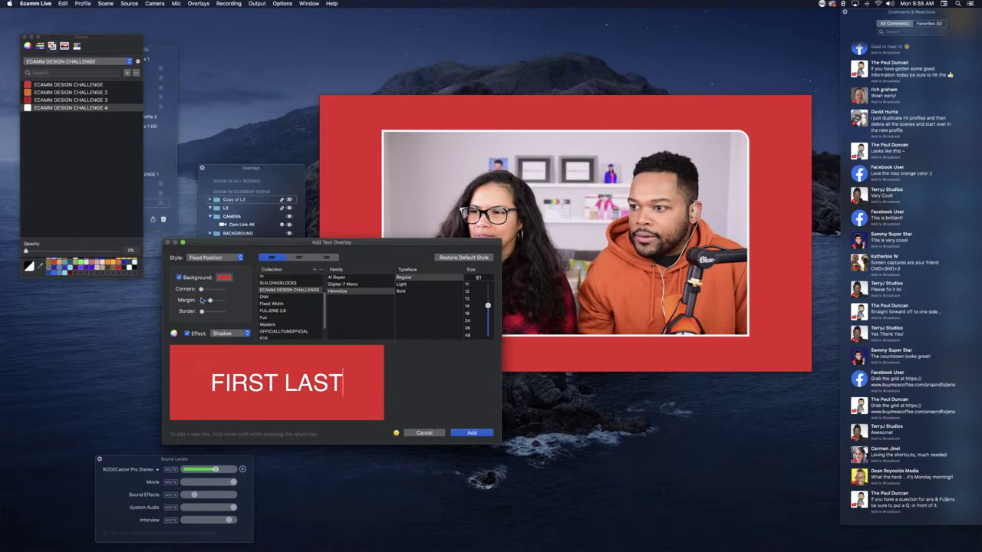
{"action": "left_click_drag", "start_coordinate": [209, 301], "coordinate": [202, 300]}
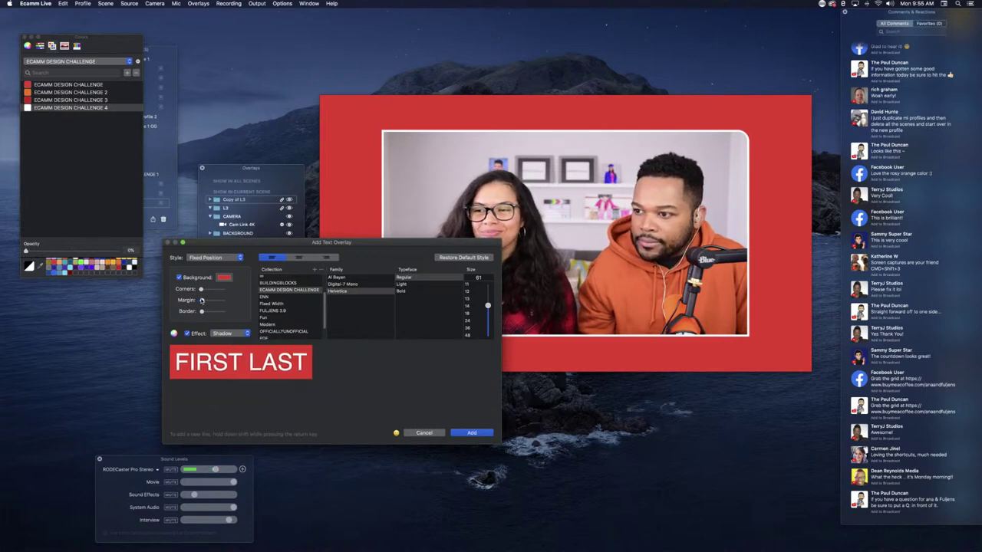
{"action": "left_click", "coordinate": [478, 435]}
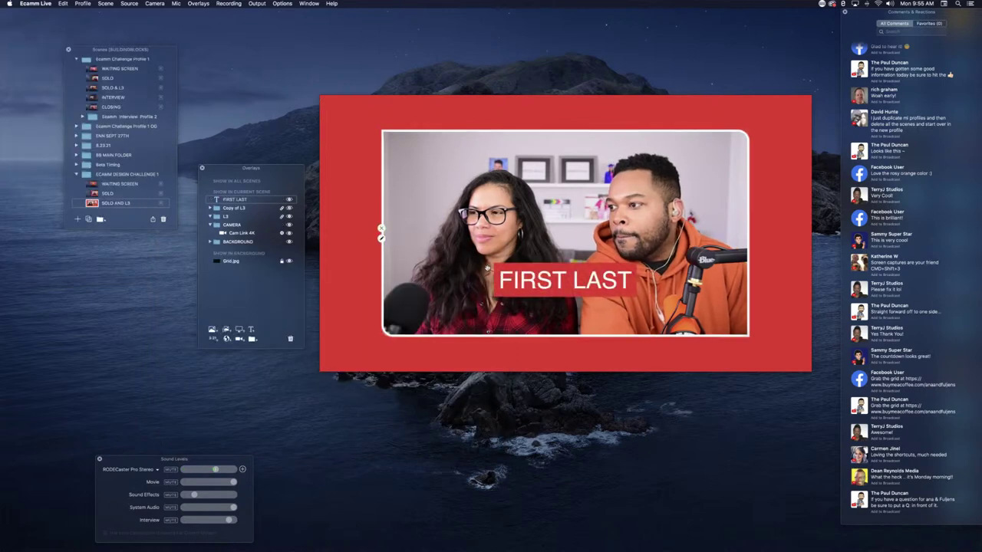
- Place the FIRST LAST text at the camera frame's lower-left edge, put it in the L3 group, and collapse the L3 and CAMERA groups
{"action": "left_click_drag", "start_coordinate": [500, 282], "coordinate": [425, 303]}
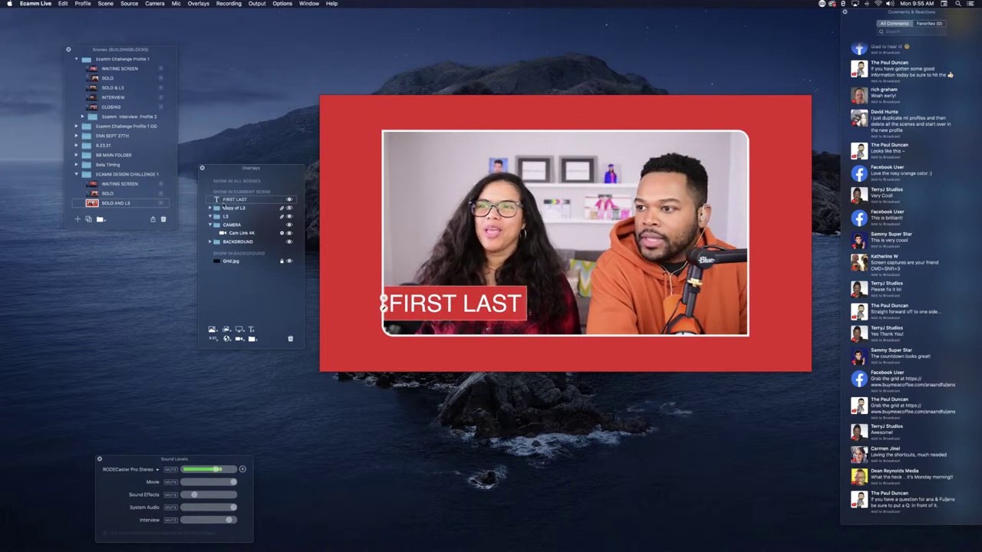
{"action": "left_click_drag", "start_coordinate": [232, 201], "coordinate": [238, 224]}
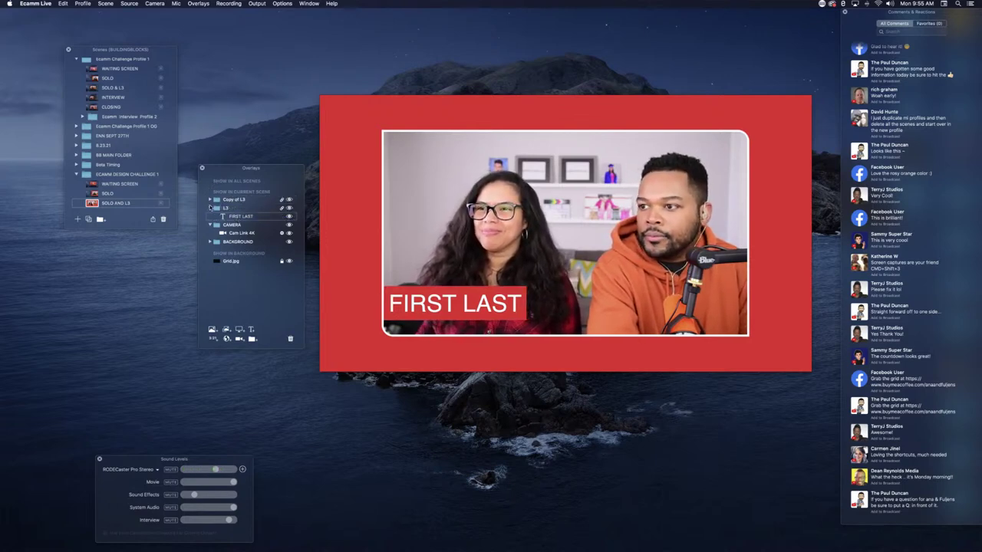
{"action": "left_click", "coordinate": [210, 208]}
{"action": "left_click", "coordinate": [210, 217]}
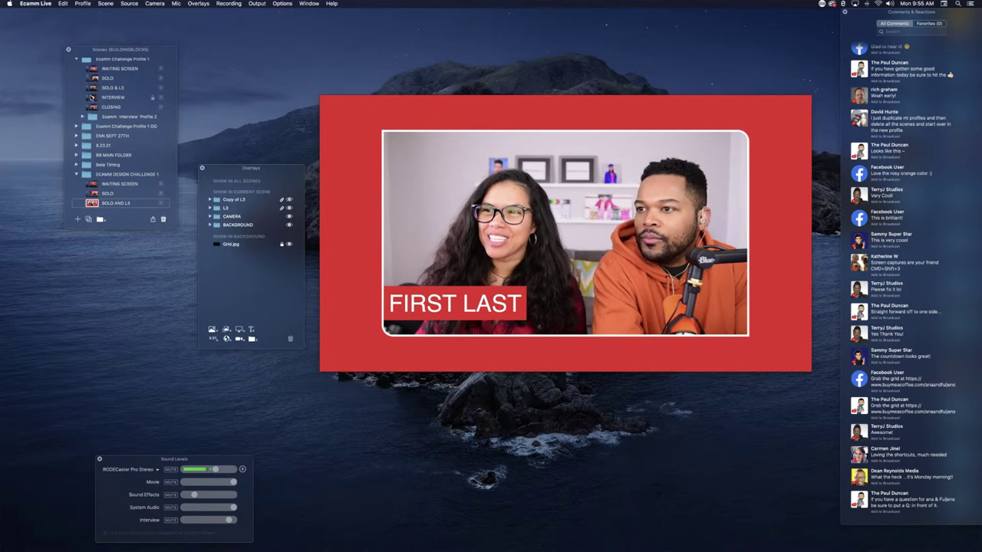
- Open the INTERVIEW scene of Ecamm Challenge Profile 1 and examine its HOST L3 and GUEST L3 groups by toggling their visibility
{"action": "left_click", "coordinate": [91, 98]}
{"action": "left_click", "coordinate": [91, 98]}
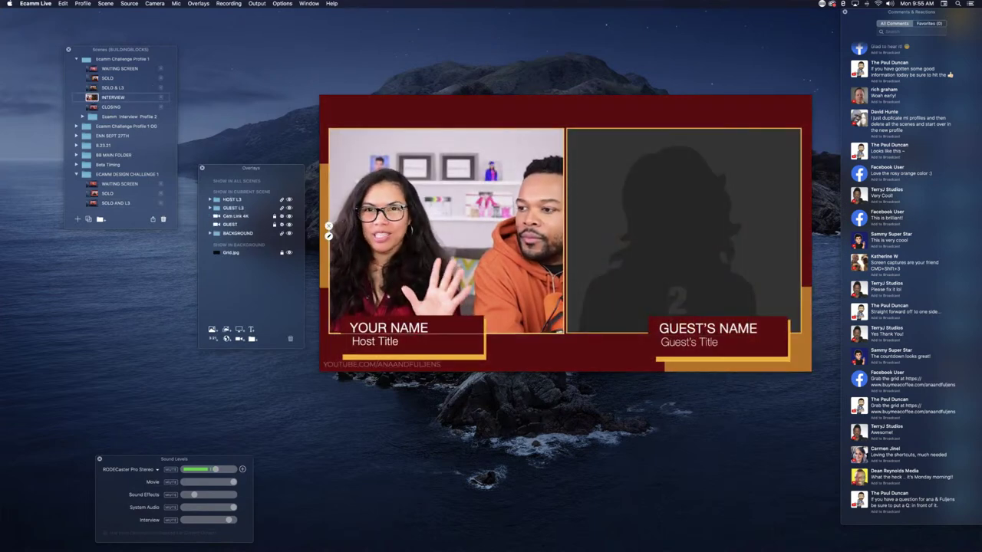
{"action": "left_click", "coordinate": [289, 200]}
{"action": "left_click", "coordinate": [289, 199]}
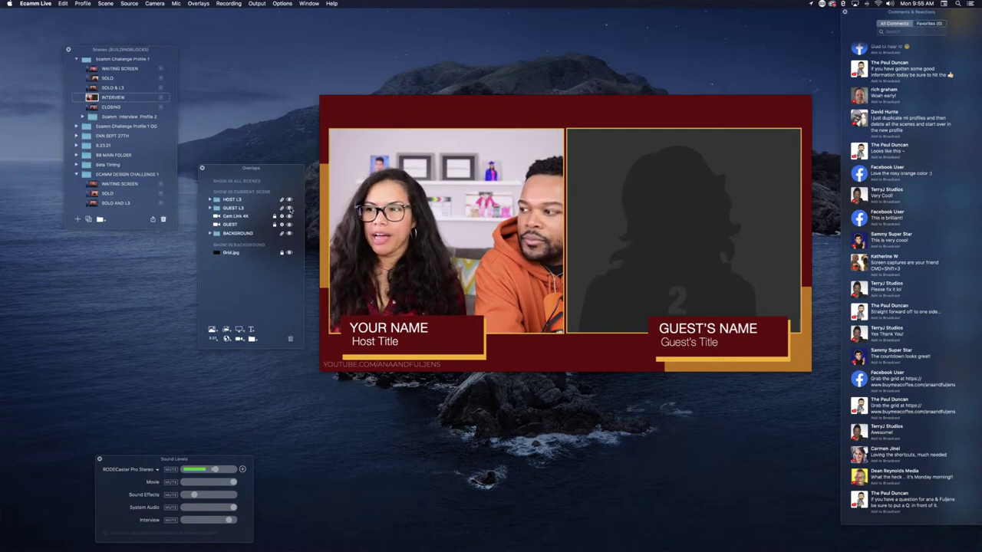
{"action": "left_click", "coordinate": [289, 208]}
{"action": "left_click", "coordinate": [290, 207]}
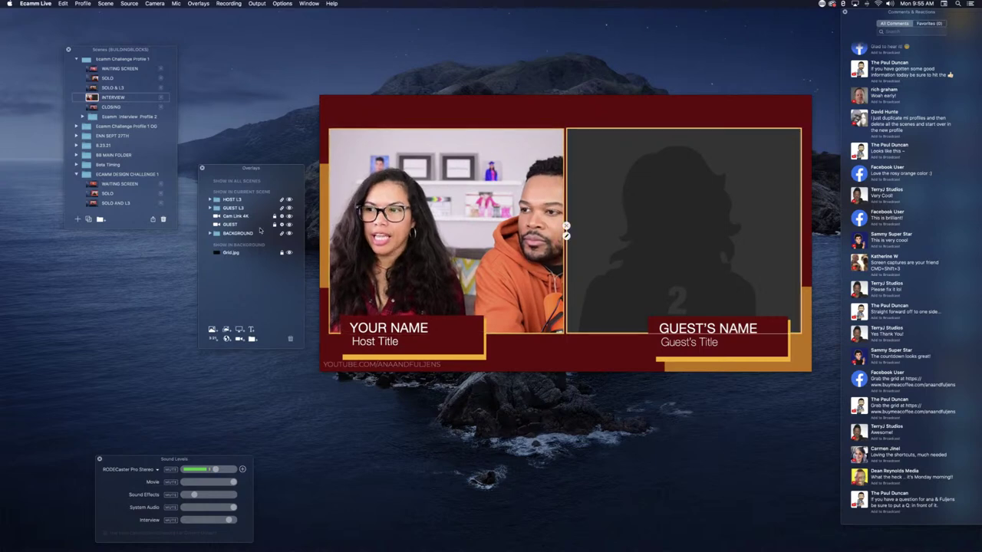
{"action": "mouse_move", "coordinate": [425, 351]}
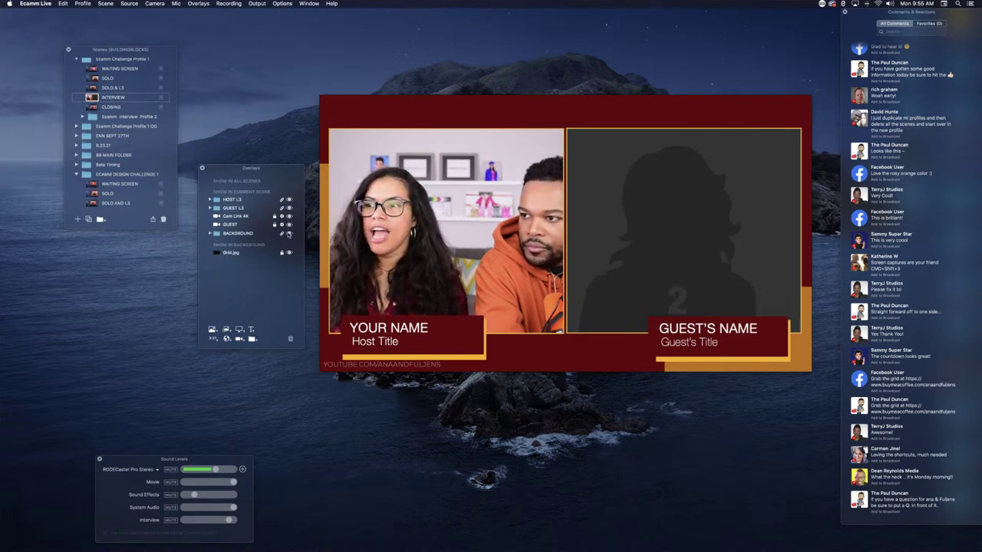
- Inspect the INTERVIEW scene's BACKGROUND layers by temporarily hiding both cameras and toggling HORIZONTAL LINE, BOTTOM SQUARE and BACK GROUND individually
{"action": "left_click", "coordinate": [210, 233]}
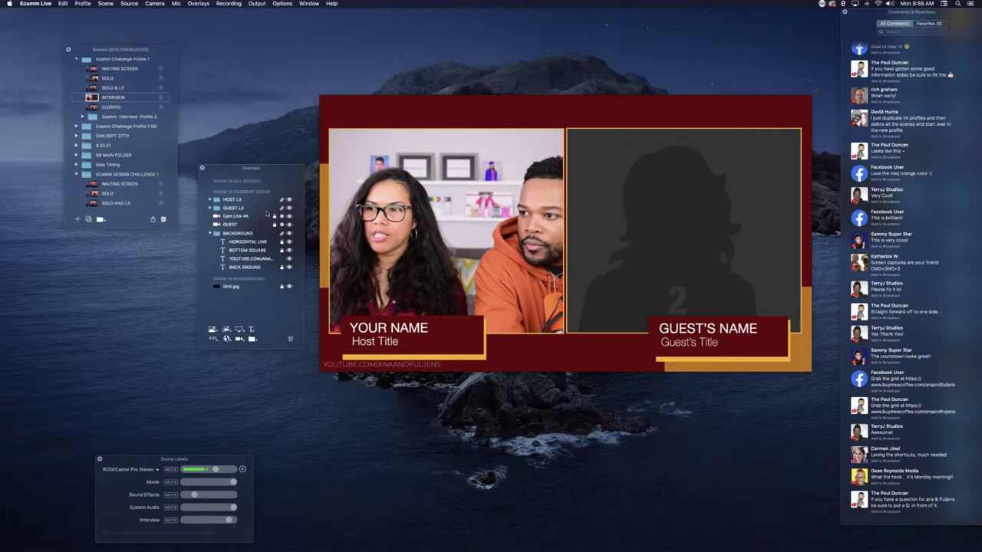
{"action": "left_click", "coordinate": [289, 216]}
{"action": "left_click", "coordinate": [289, 224]}
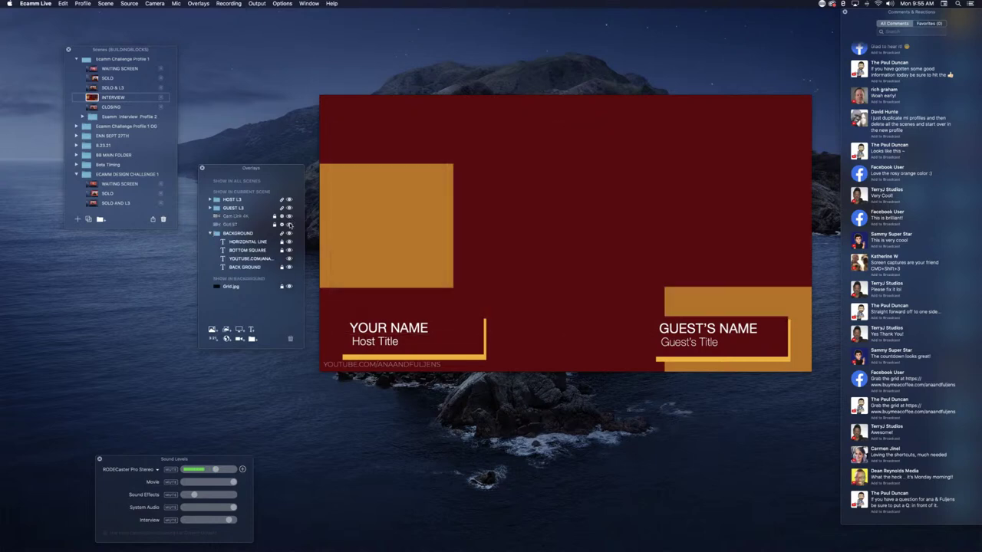
{"action": "mouse_move", "coordinate": [408, 213]}
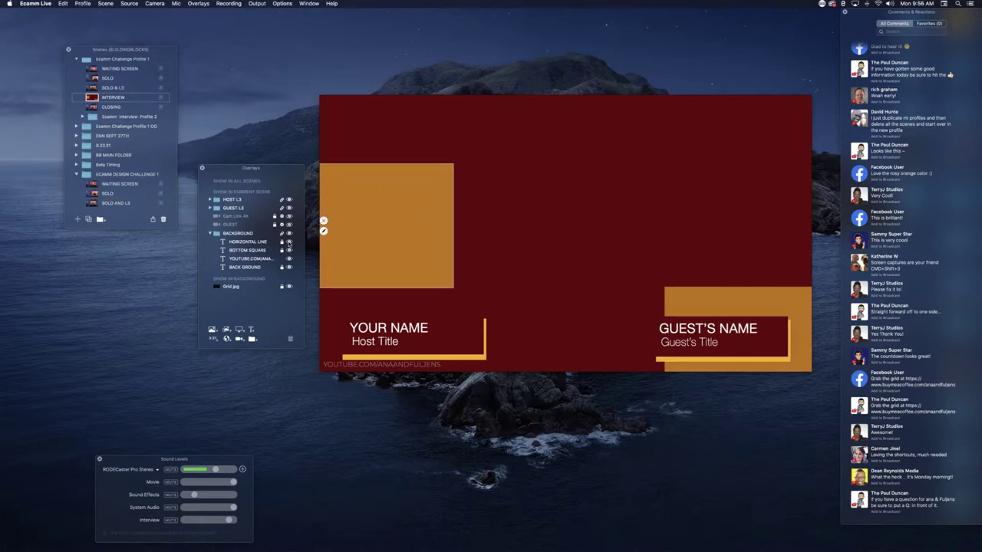
{"action": "left_click", "coordinate": [289, 243]}
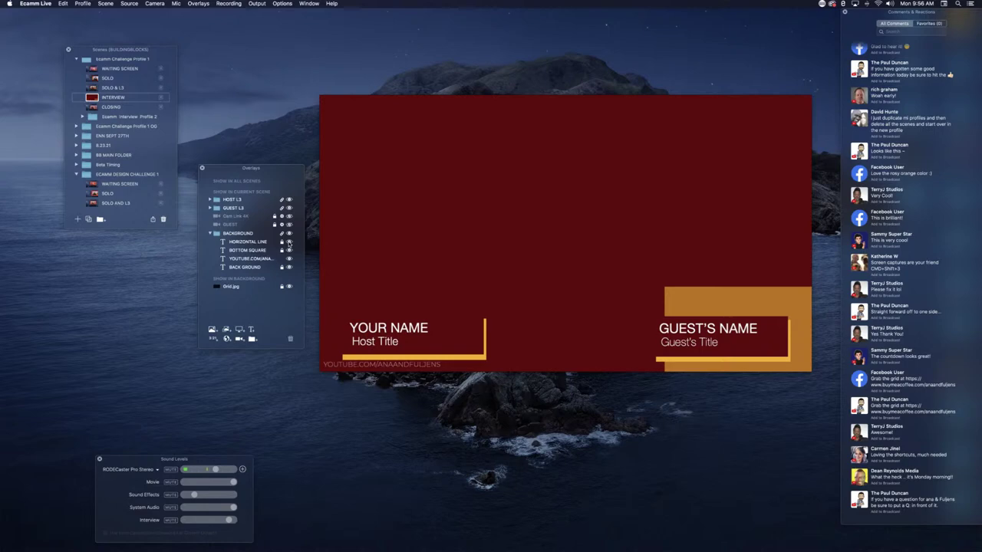
{"action": "left_click", "coordinate": [289, 243]}
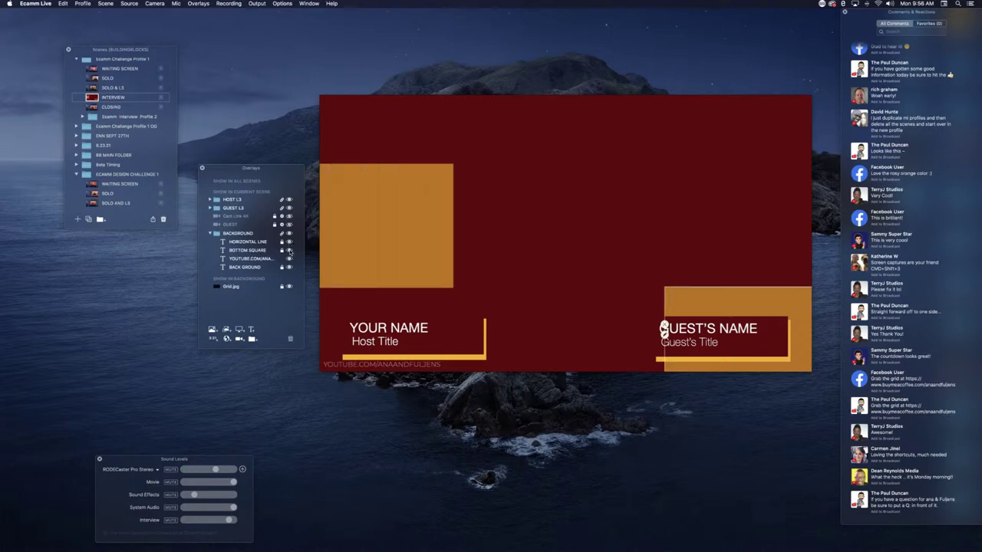
{"action": "left_click", "coordinate": [289, 251]}
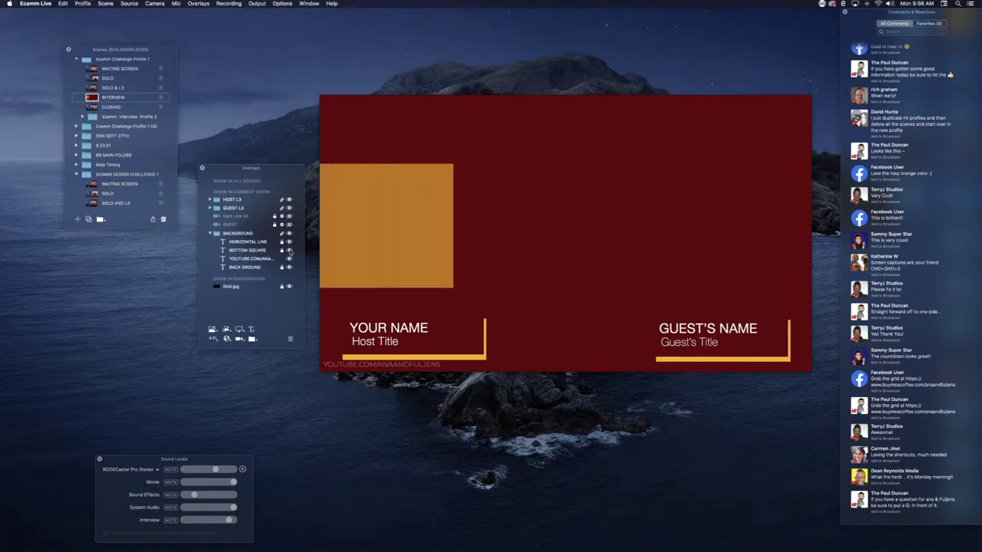
{"action": "left_click", "coordinate": [289, 251]}
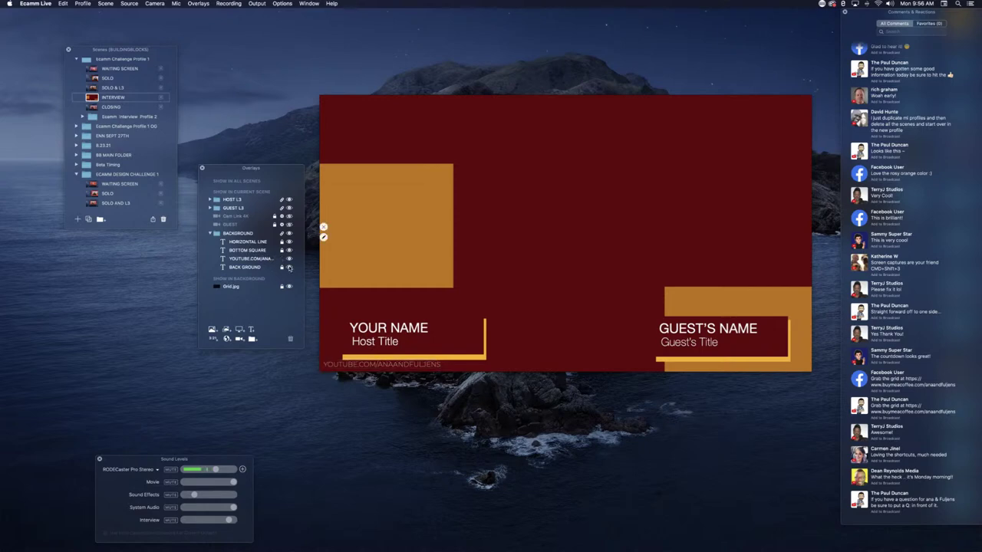
{"action": "left_click", "coordinate": [289, 267]}
{"action": "left_click", "coordinate": [289, 267]}
{"action": "left_click", "coordinate": [289, 217]}
{"action": "left_click", "coordinate": [289, 224]}
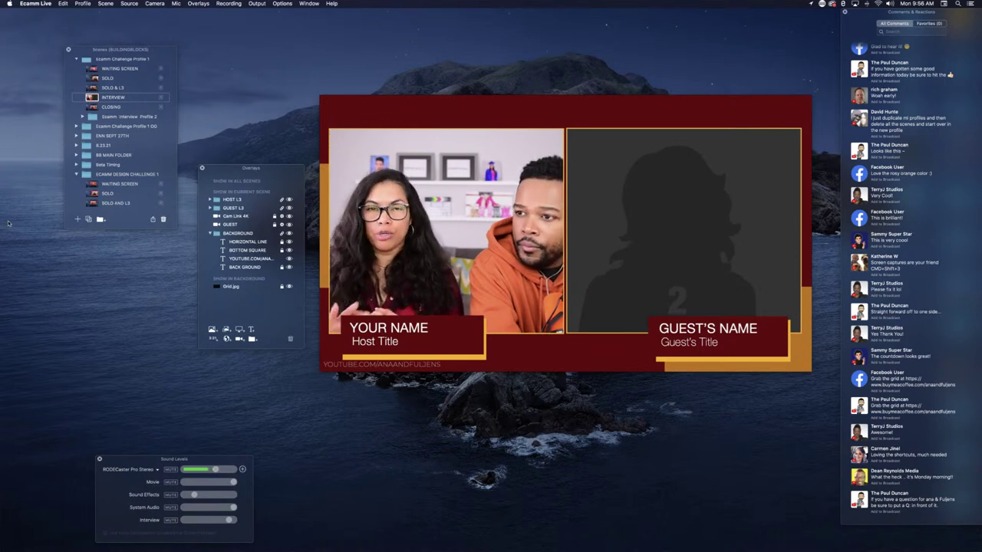
- Review the WAITING SCREEN, SOLO and SOLO AND L3 scenes in the ECAMM DESIGN CHALLENGE 1 folder
{"action": "left_click", "coordinate": [90, 184]}
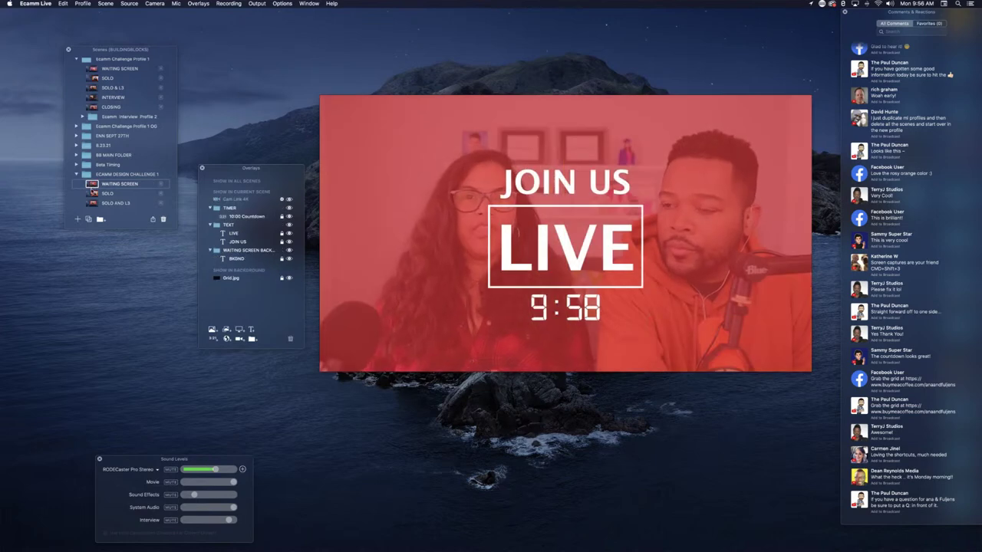
{"action": "left_click", "coordinate": [91, 194]}
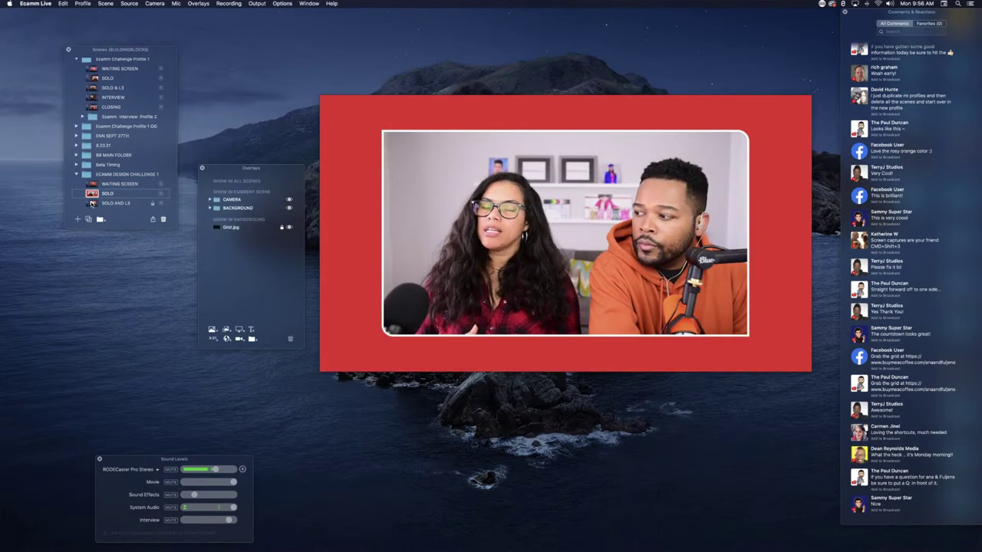
{"action": "left_click", "coordinate": [91, 202]}
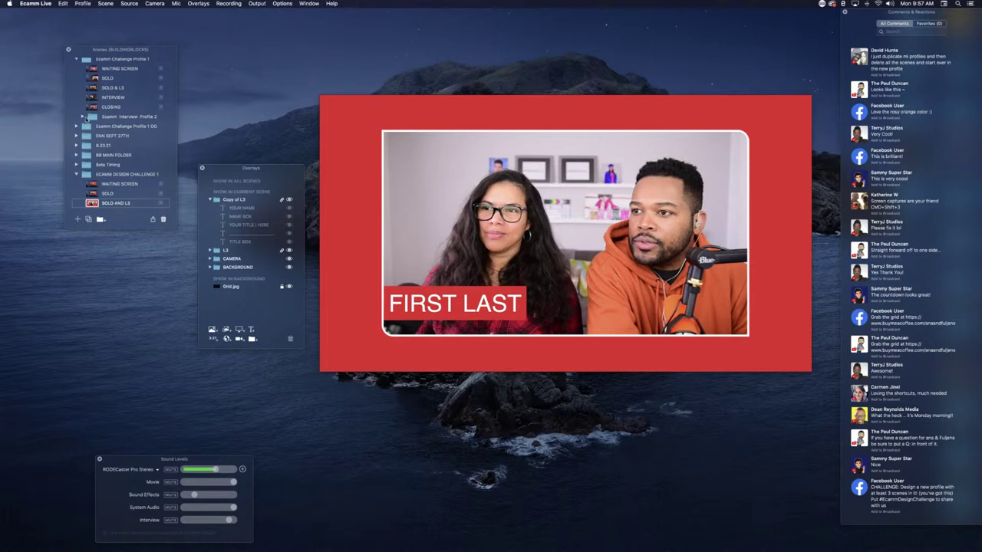
- View the WAITING SCREEN scenes of Ecamm Challenge Profile 1 and Ecamm Interview Profile 2 to compare their designs
{"action": "left_click", "coordinate": [82, 117]}
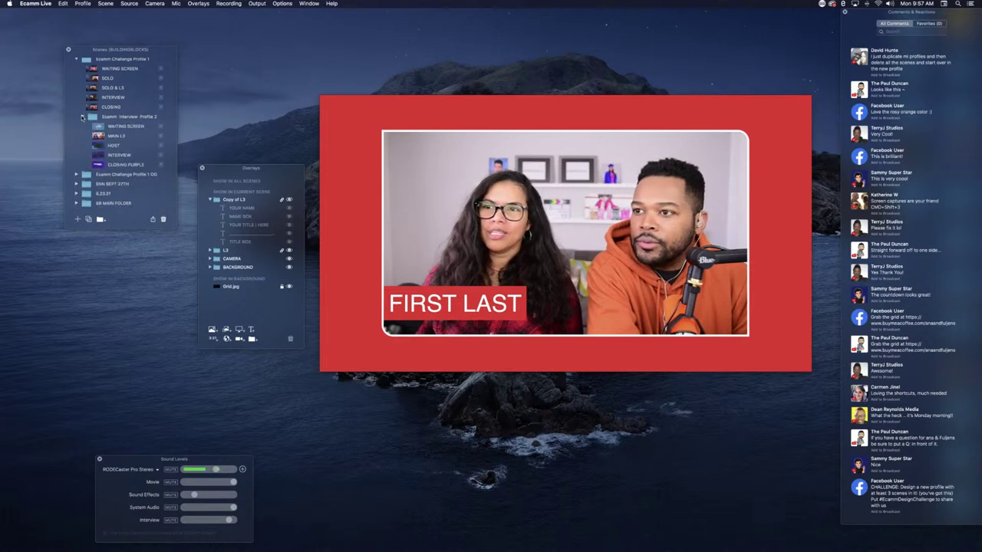
{"action": "left_click", "coordinate": [82, 117]}
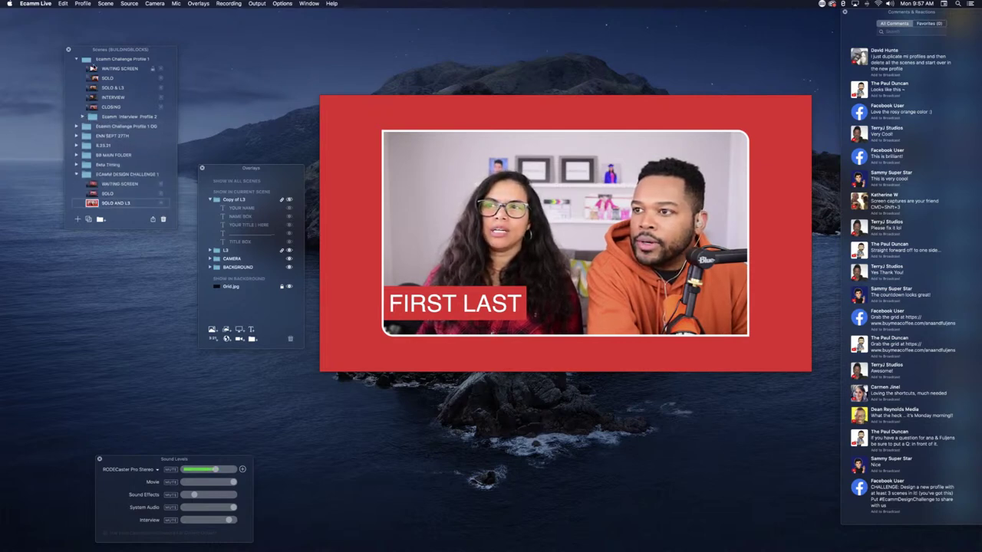
{"action": "left_click", "coordinate": [92, 69]}
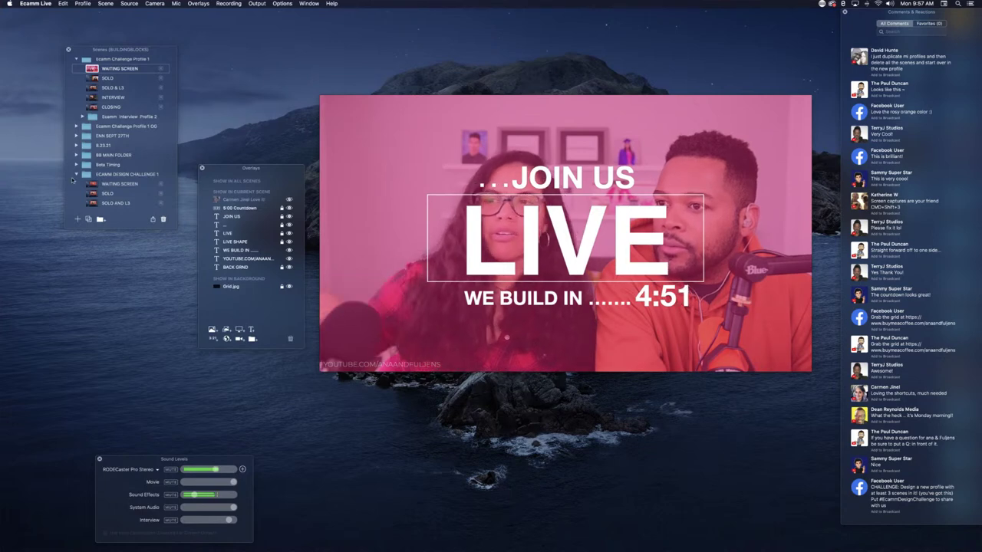
{"action": "left_click", "coordinate": [81, 117]}
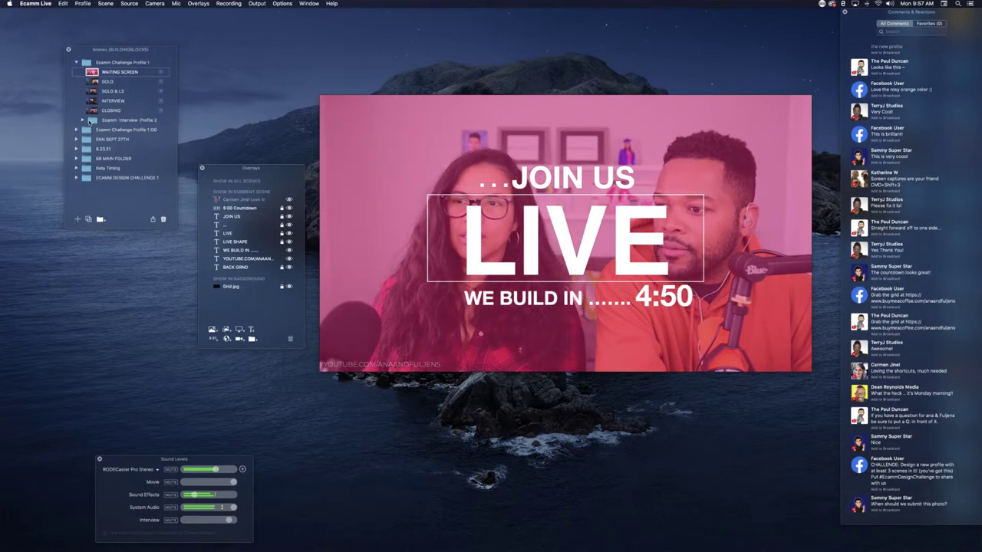
{"action": "left_click", "coordinate": [83, 121]}
{"action": "left_click", "coordinate": [98, 129]}
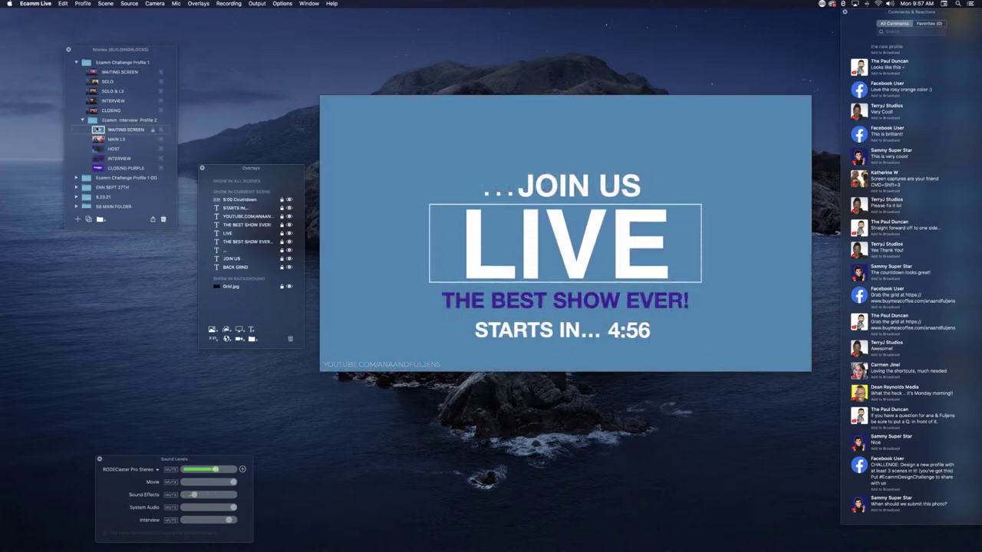
{"action": "left_click", "coordinate": [82, 120]}
- Expand the Ecamm Challenge Profile 1 OG folder and view its WAITING SCREEN, SOLO, SOLO & L3, INTERVIEW and CLOSING scenes in order
{"action": "left_click", "coordinate": [77, 129]}
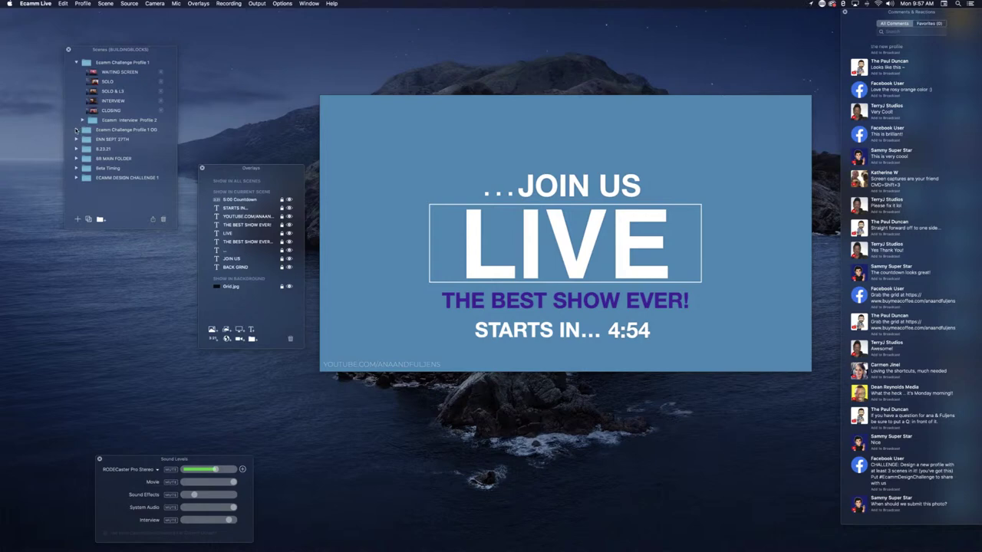
{"action": "left_click", "coordinate": [90, 139]}
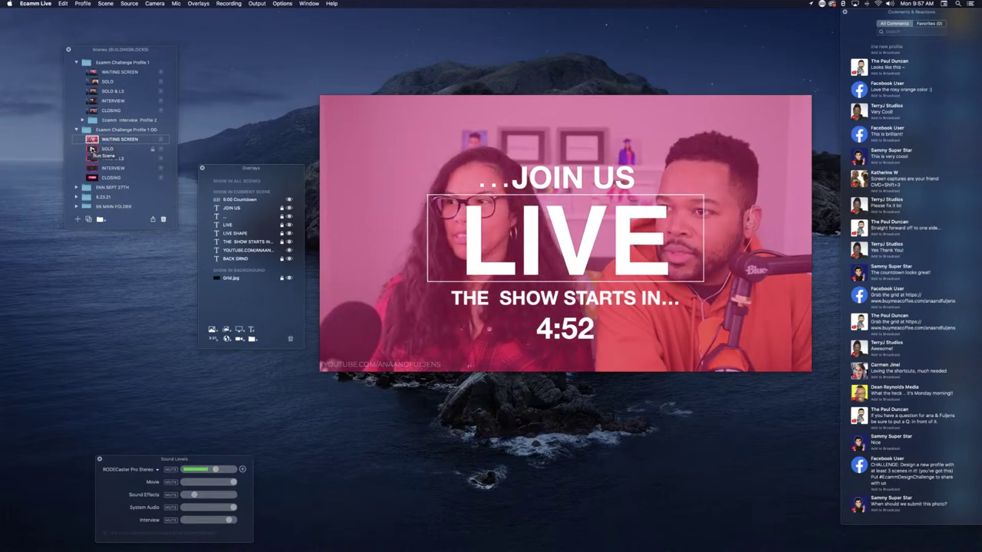
{"action": "left_click", "coordinate": [92, 149]}
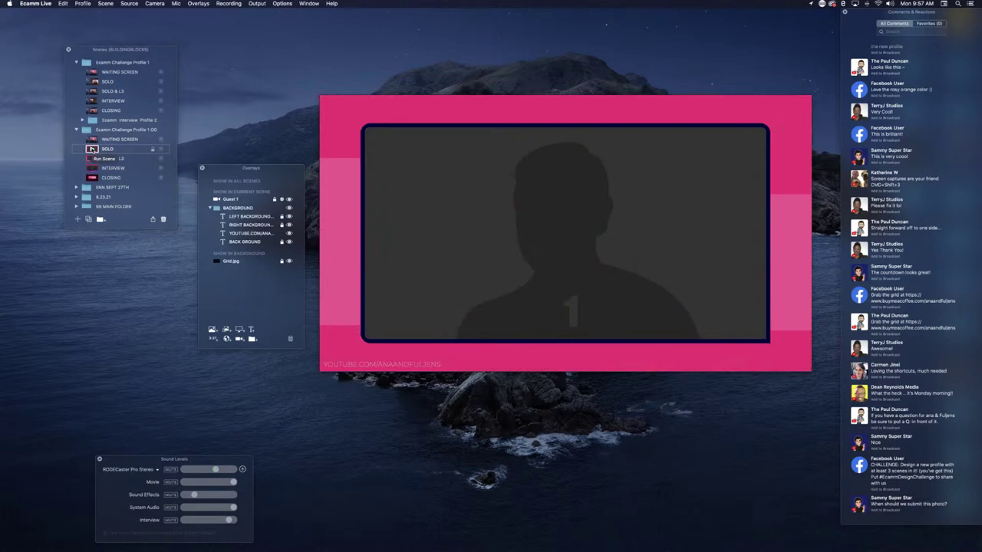
{"action": "left_click", "coordinate": [91, 158]}
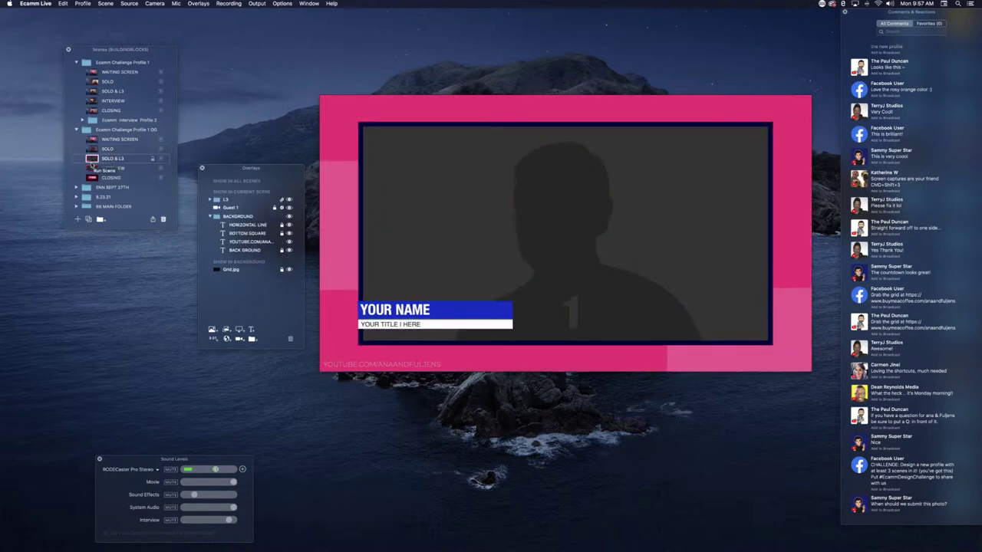
{"action": "left_click", "coordinate": [91, 168]}
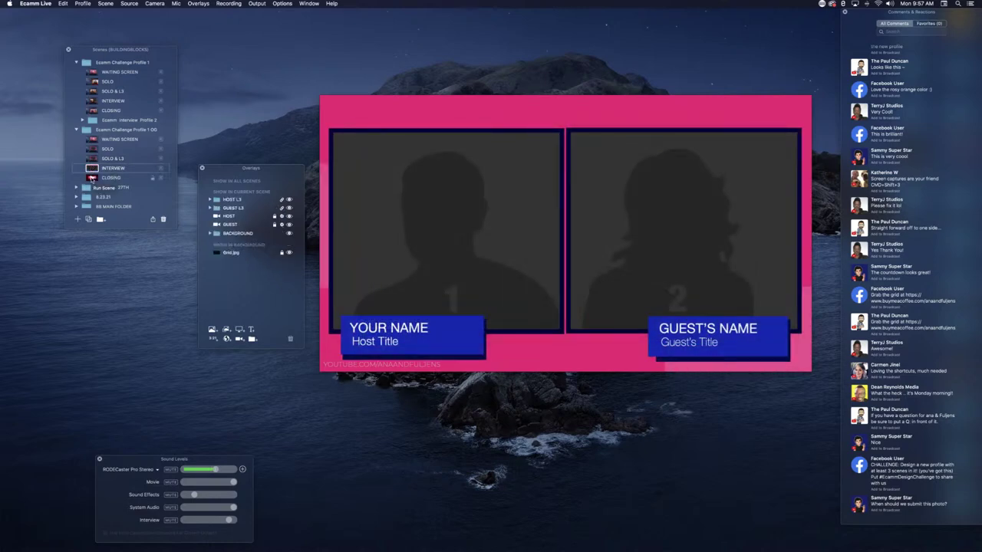
{"action": "left_click", "coordinate": [92, 177]}
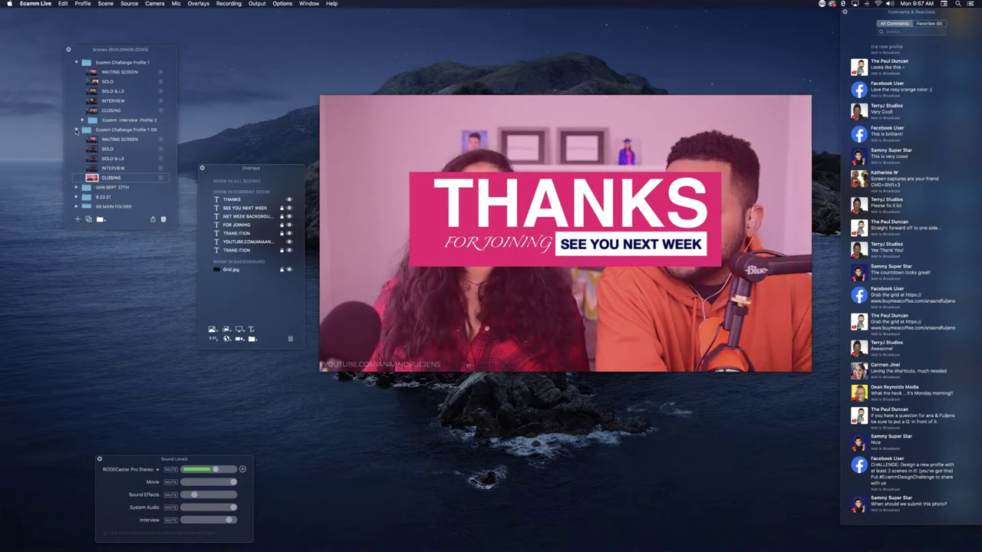
- Compare the WAITING SCREEN, SOLO and SOLO & L3 scenes of Ecamm Challenge Profile 1 with the OG profile's SOLO & L3 scene
{"action": "scroll", "coordinate": [75, 143], "scroll_direction": "down", "scroll_amount": 2}
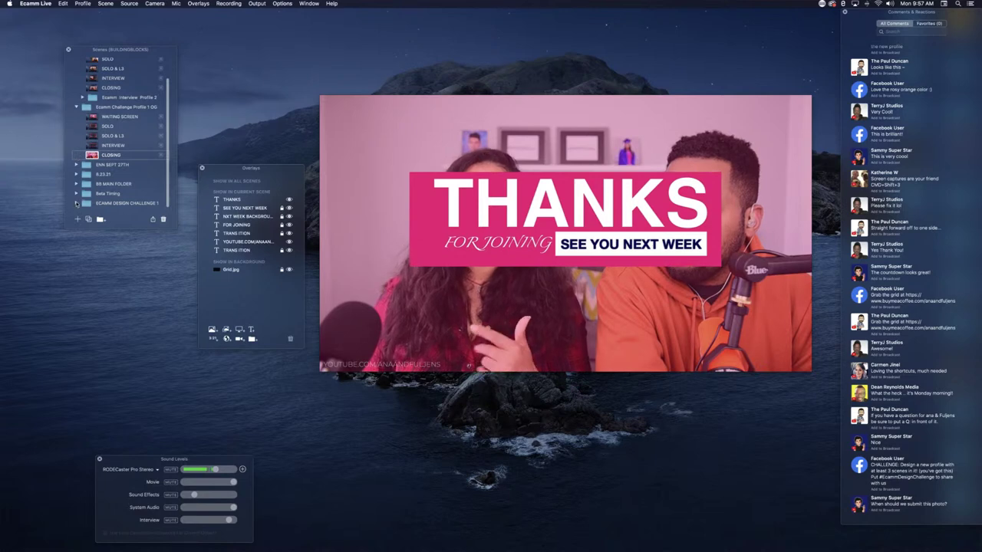
{"action": "left_click", "coordinate": [76, 202]}
{"action": "scroll", "coordinate": [87, 204], "scroll_direction": "down", "scroll_amount": 2}
{"action": "scroll", "coordinate": [87, 205], "scroll_direction": "up", "scroll_amount": 5}
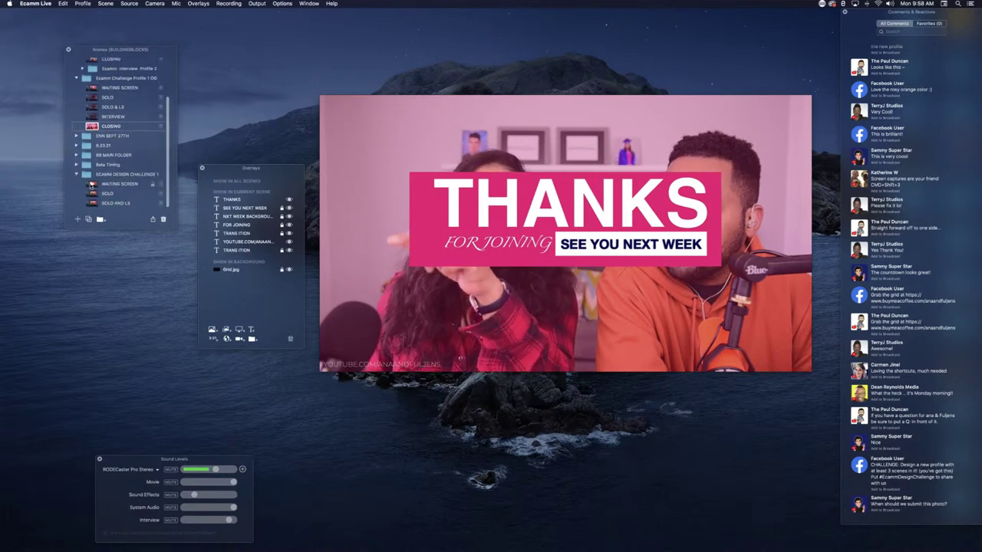
{"action": "left_click", "coordinate": [107, 72]}
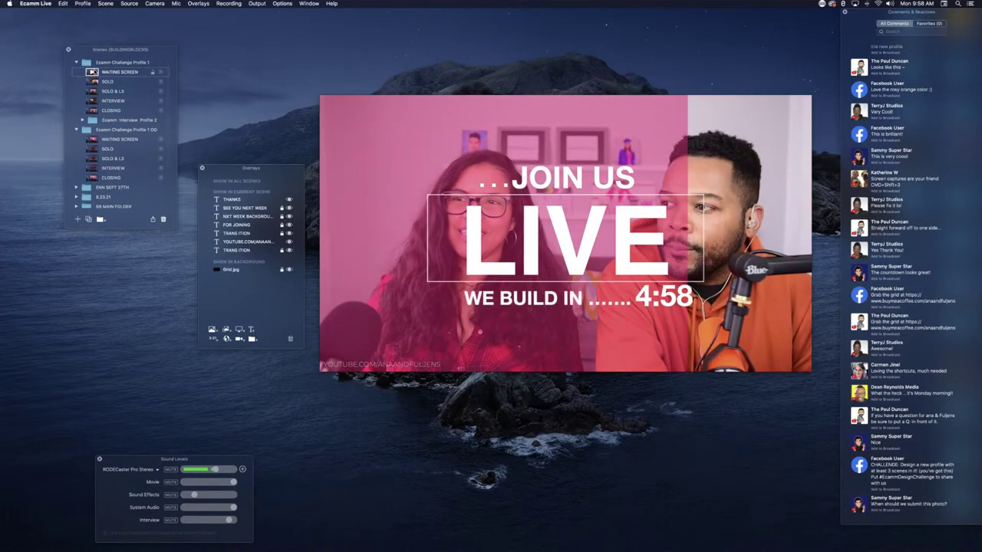
{"action": "left_click", "coordinate": [92, 82]}
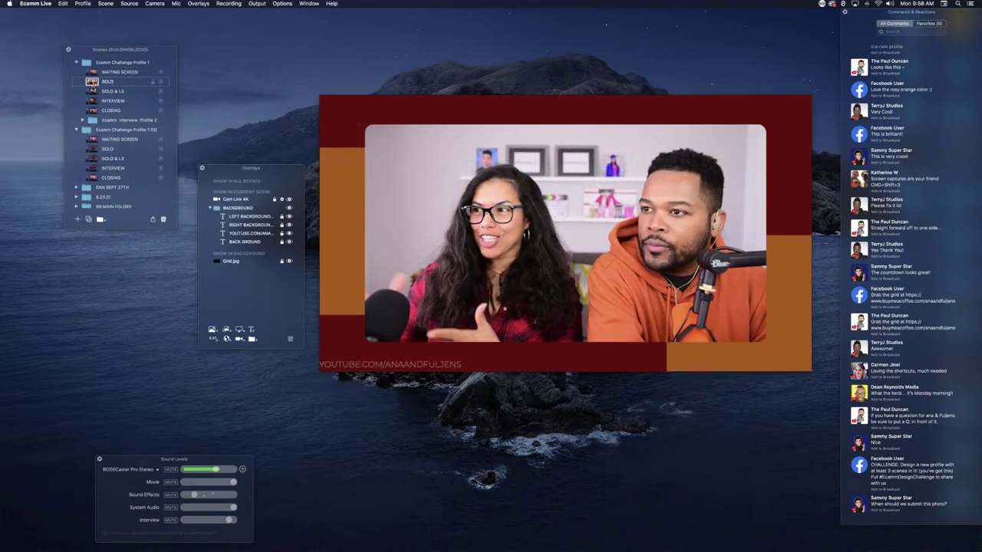
{"action": "left_click", "coordinate": [93, 90]}
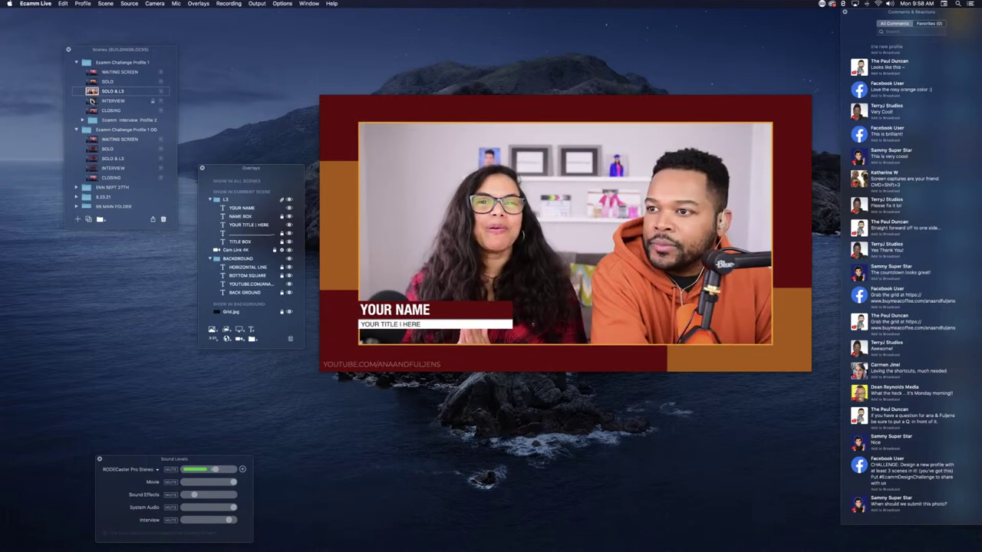
{"action": "left_click", "coordinate": [91, 158]}
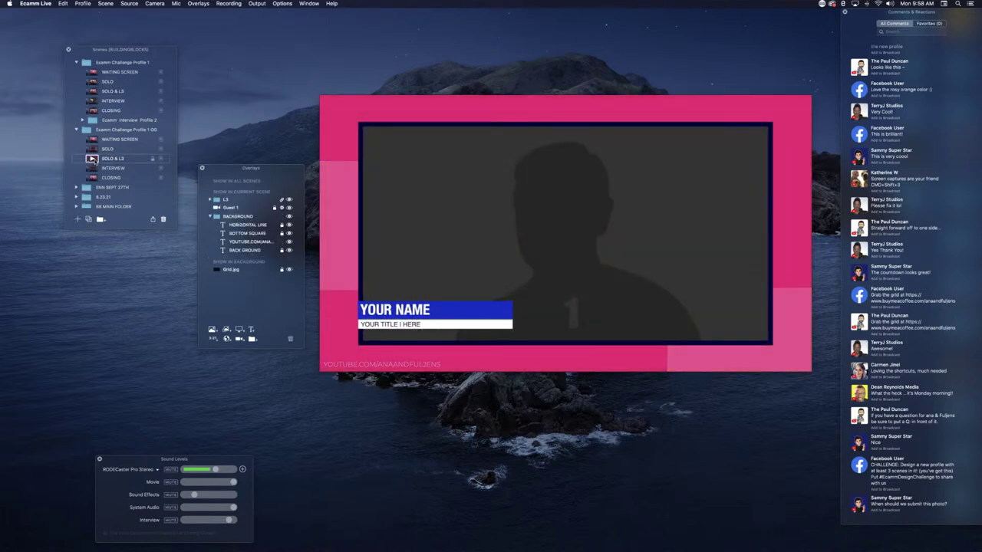
- Compare the INTERVIEW and CLOSING scenes of Ecamm Challenge Profile 1 with those of Ecamm Challenge Profile 1 OG
{"action": "left_click", "coordinate": [91, 100]}
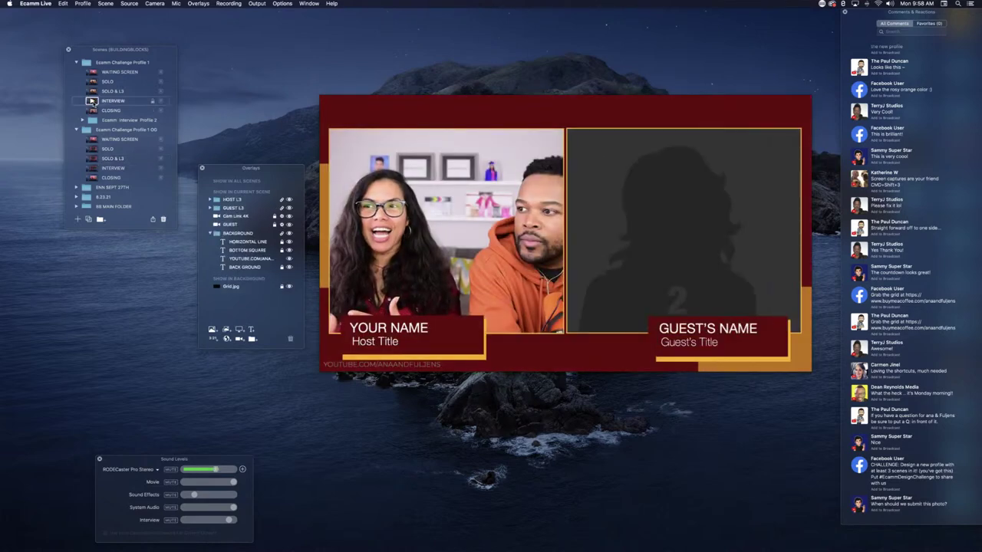
{"action": "left_click", "coordinate": [91, 168]}
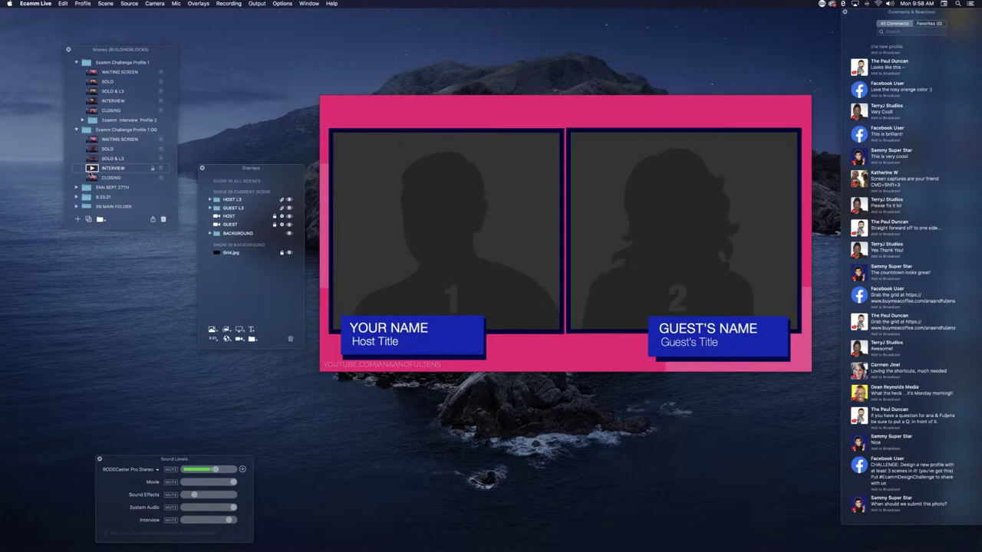
{"action": "left_click", "coordinate": [91, 177]}
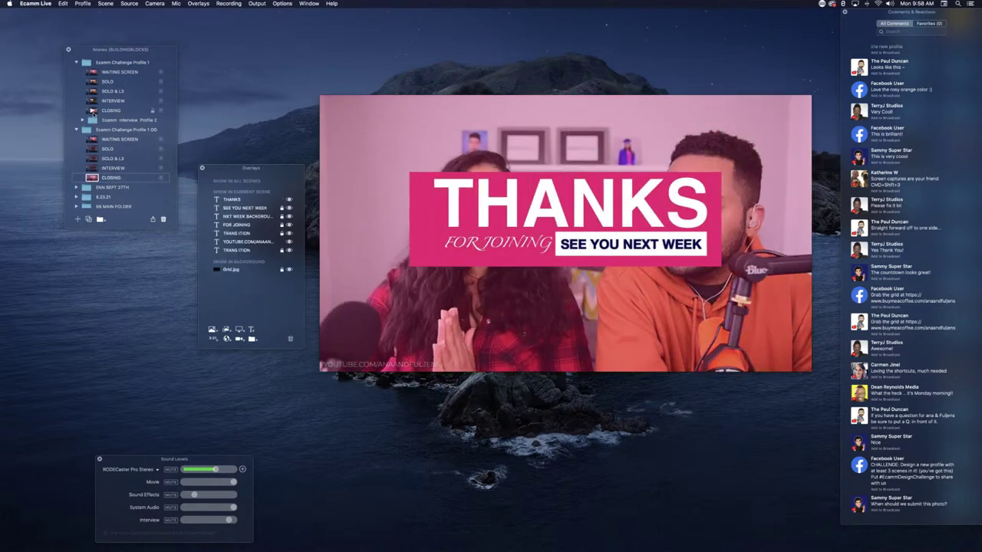
{"action": "left_click", "coordinate": [92, 112]}
- View the WAITING SCREEN, SOLO and SOLO AND L3 scenes of the ECAMM DESIGN CHALLENGE 1 folder in order
{"action": "scroll", "coordinate": [92, 113], "scroll_direction": "down", "scroll_amount": 3}
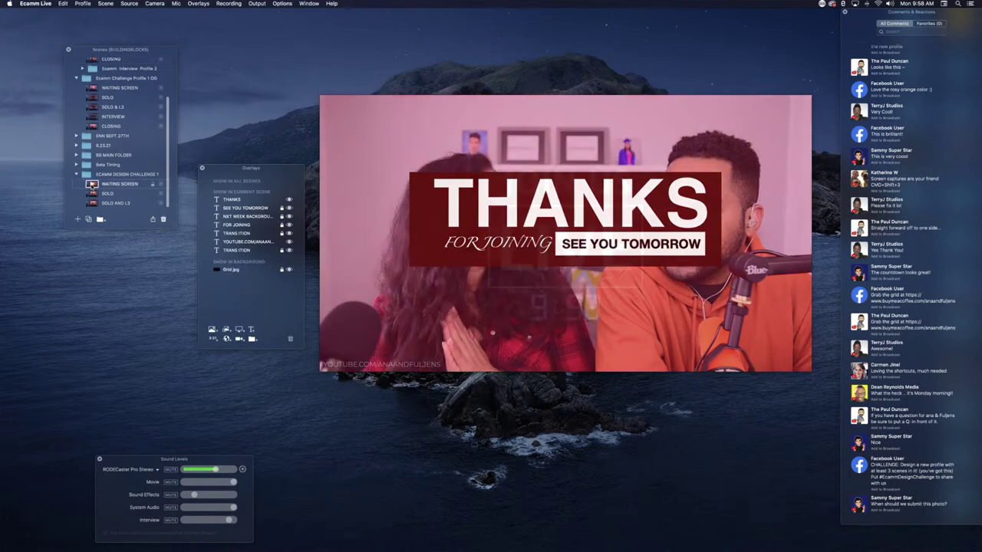
{"action": "left_click", "coordinate": [91, 185]}
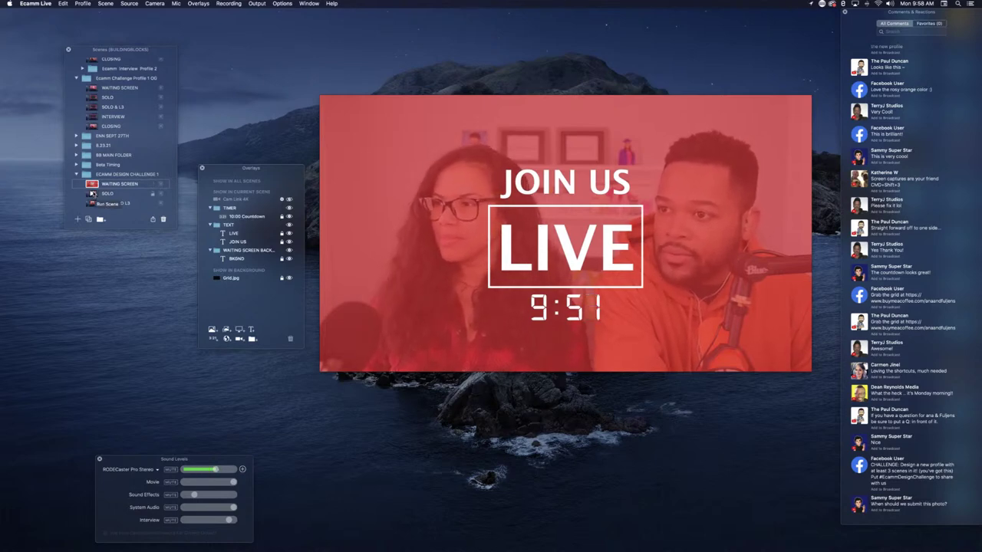
{"action": "left_click", "coordinate": [91, 193]}
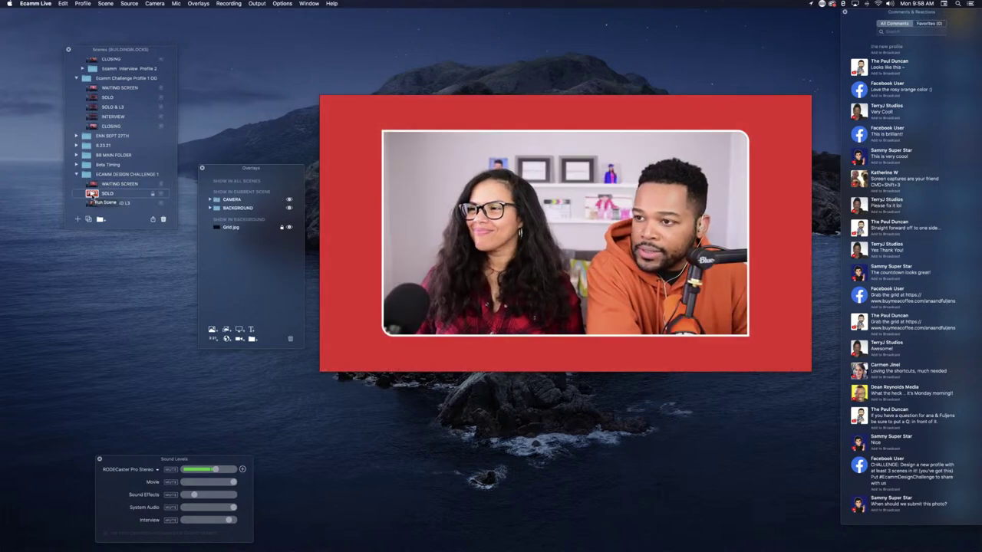
{"action": "left_click", "coordinate": [92, 202]}
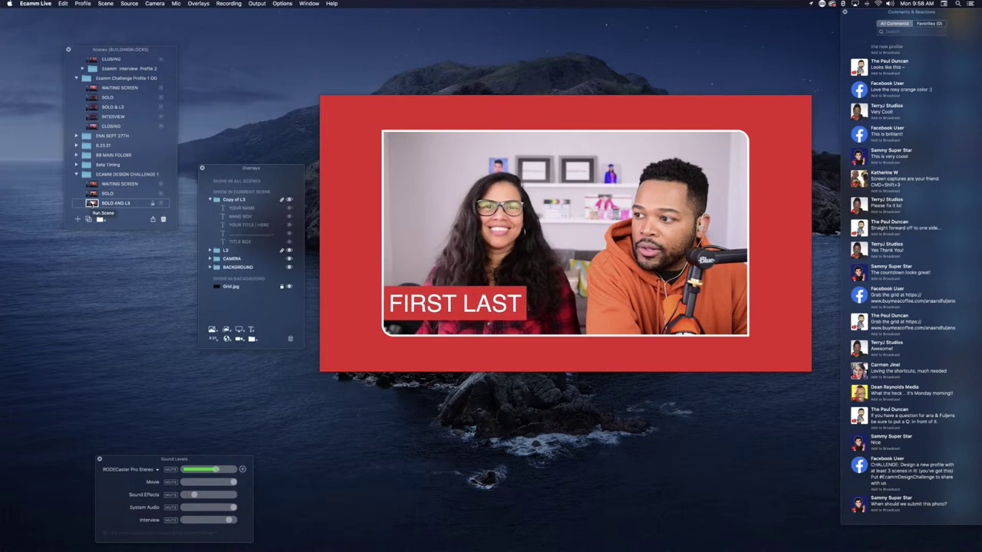
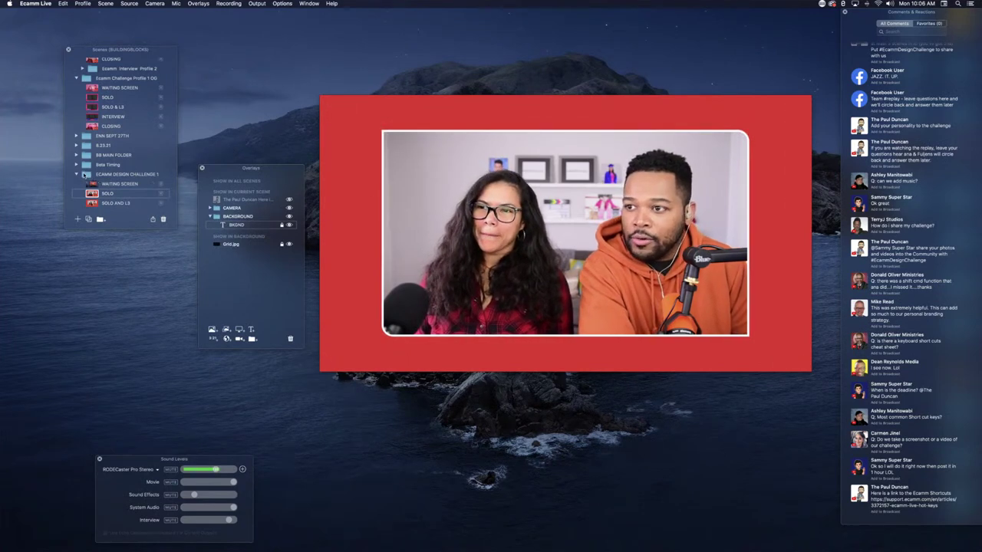
- Collapse the ECAMM DESIGN CHALLENGE 1, Ecamm Challenge Profile 1 OG and Ecamm Challenge Profile 1 scene folders
{"action": "left_click", "coordinate": [77, 174]}
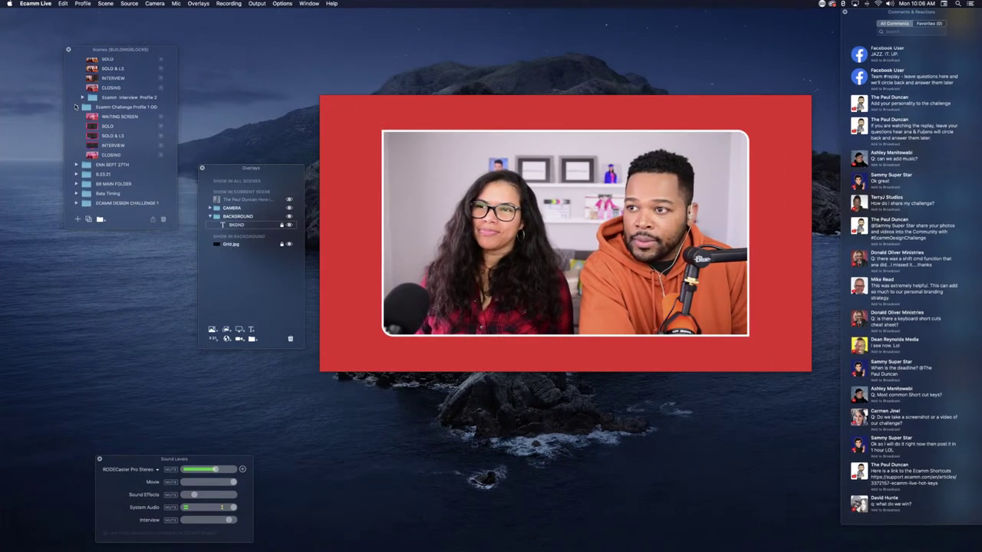
{"action": "left_click", "coordinate": [77, 108]}
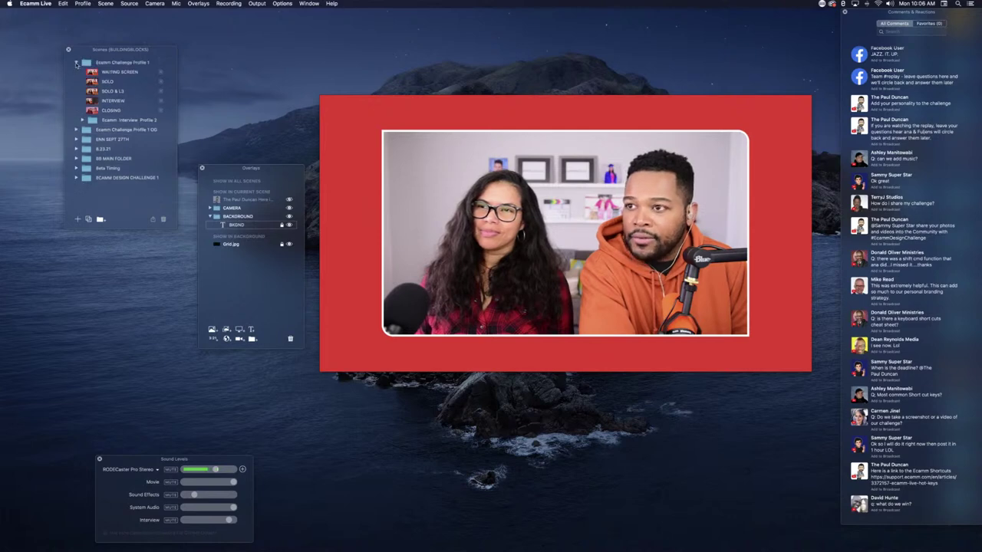
{"action": "left_click", "coordinate": [76, 62]}
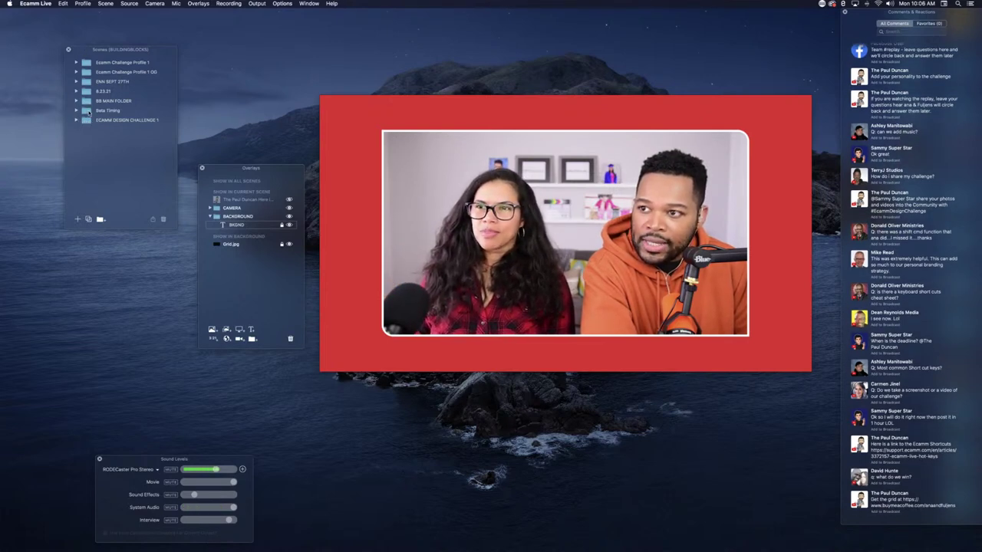
{"action": "left_click", "coordinate": [76, 120]}
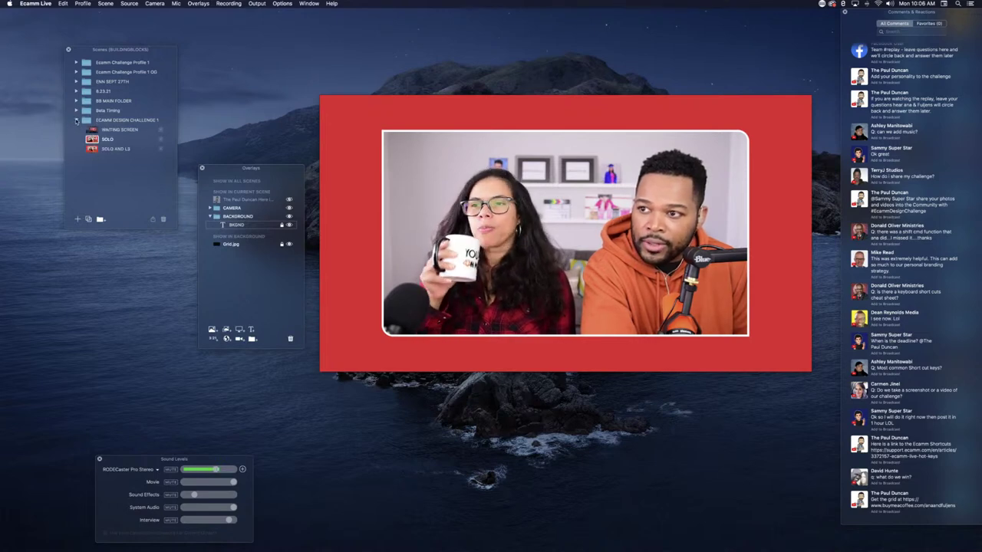
{"action": "left_click", "coordinate": [76, 120]}
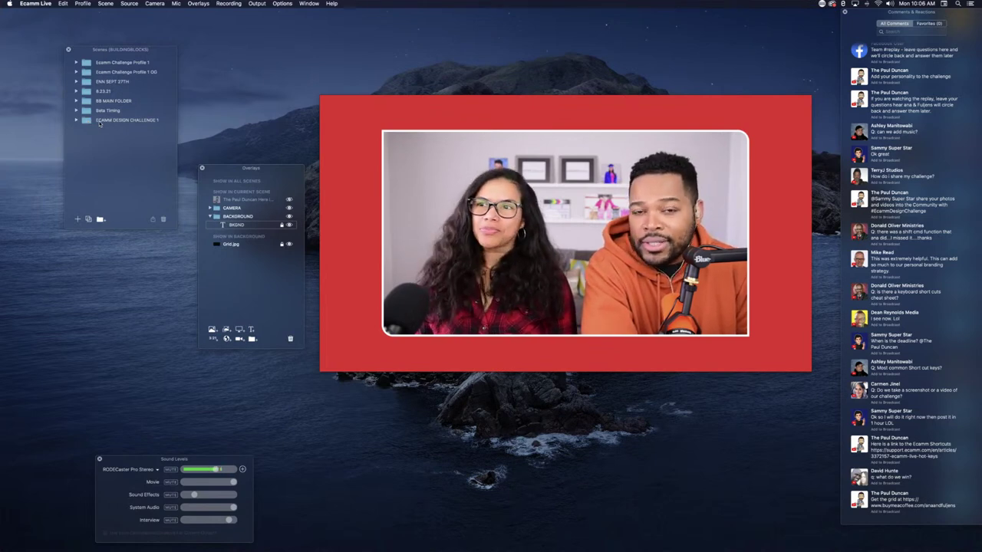
- Move the Scenes window lower, beside the Overlays window, and expand the Ecamm Challenge Profile 1 folder
{"action": "left_click", "coordinate": [84, 4]}
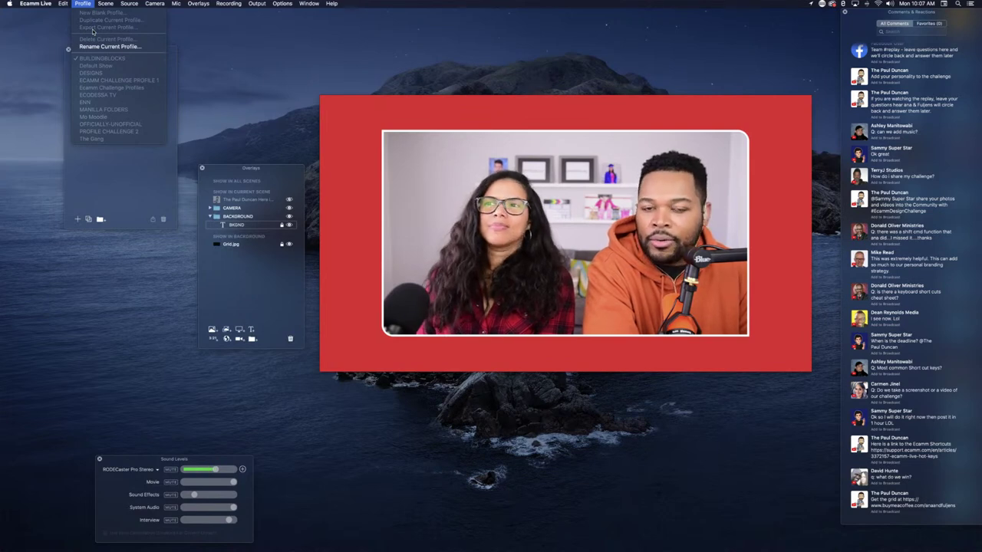
{"action": "left_click", "coordinate": [239, 79]}
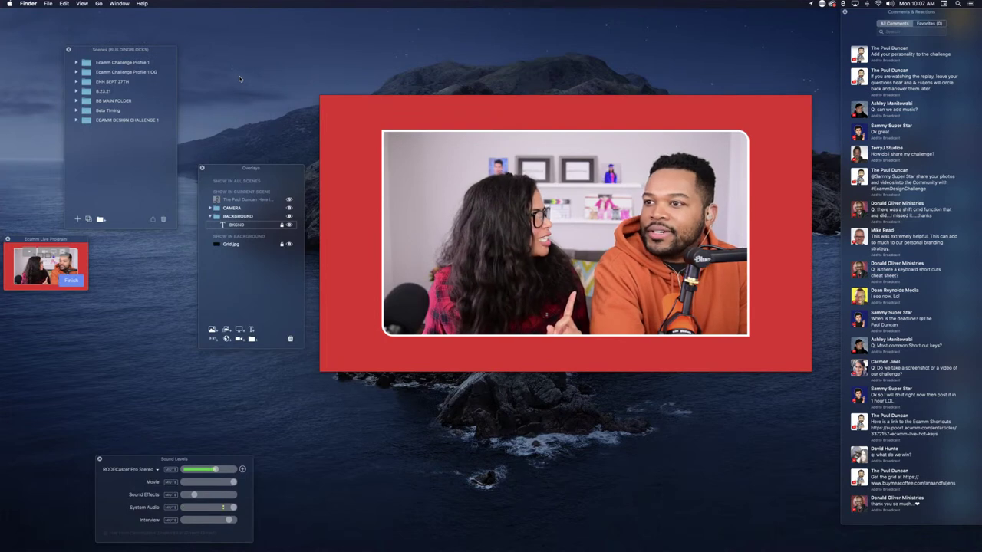
{"action": "left_click_drag", "start_coordinate": [166, 53], "coordinate": [181, 160]}
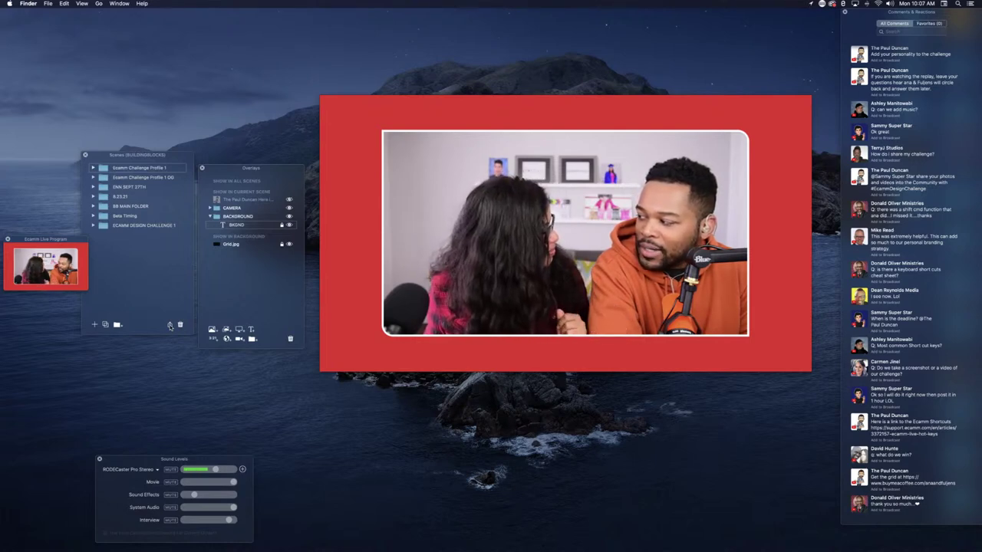
{"action": "left_click", "coordinate": [92, 167]}
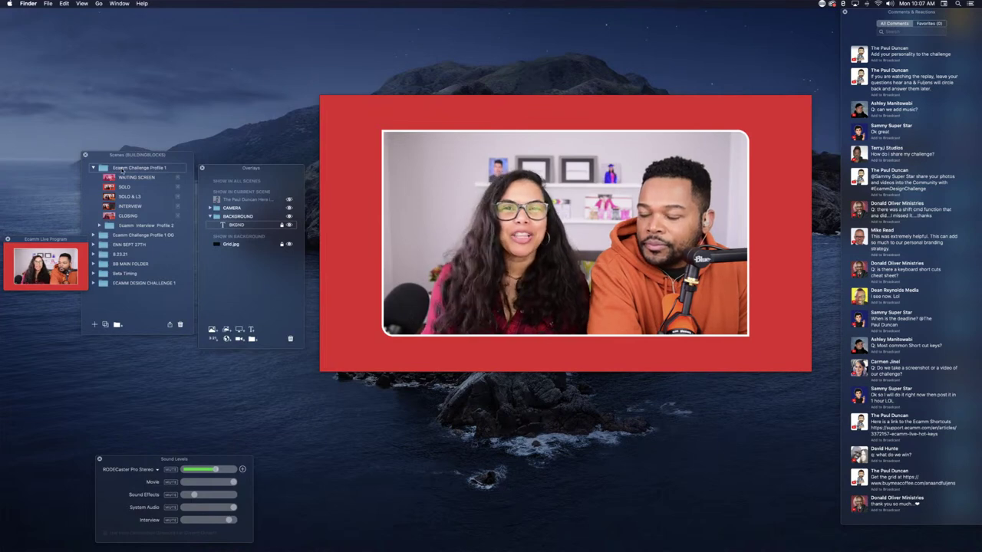
{"action": "left_click", "coordinate": [170, 326]}
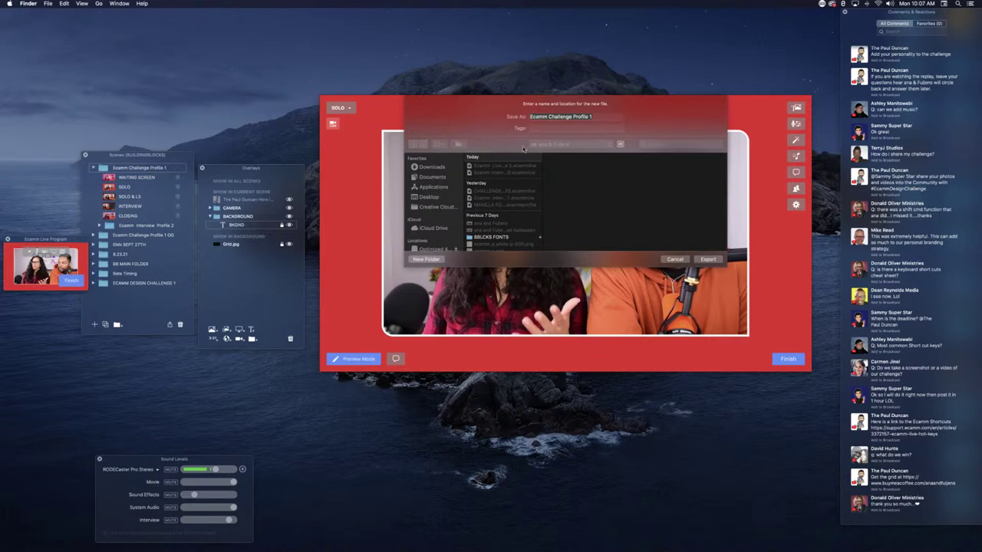
{"action": "left_click", "coordinate": [424, 198]}
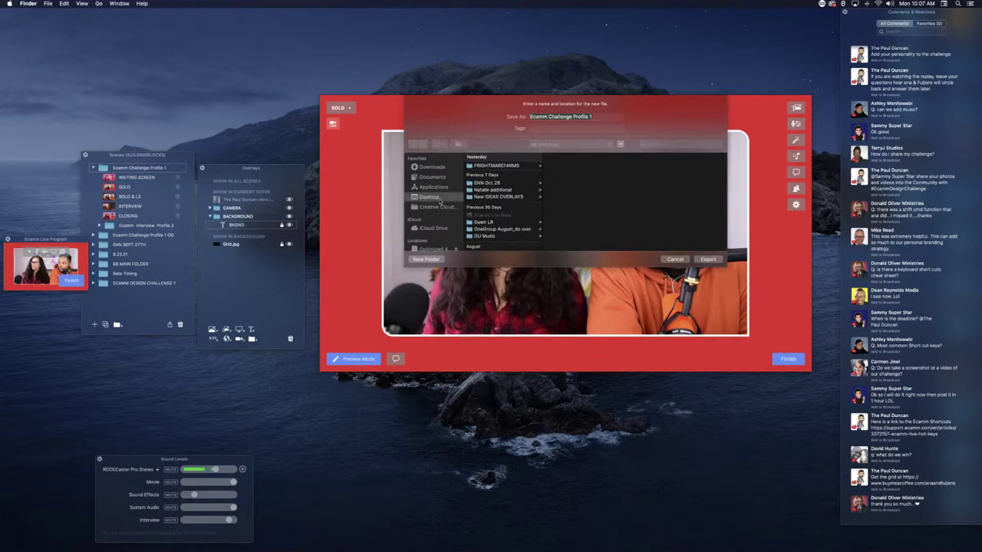
{"action": "left_click", "coordinate": [598, 117]}
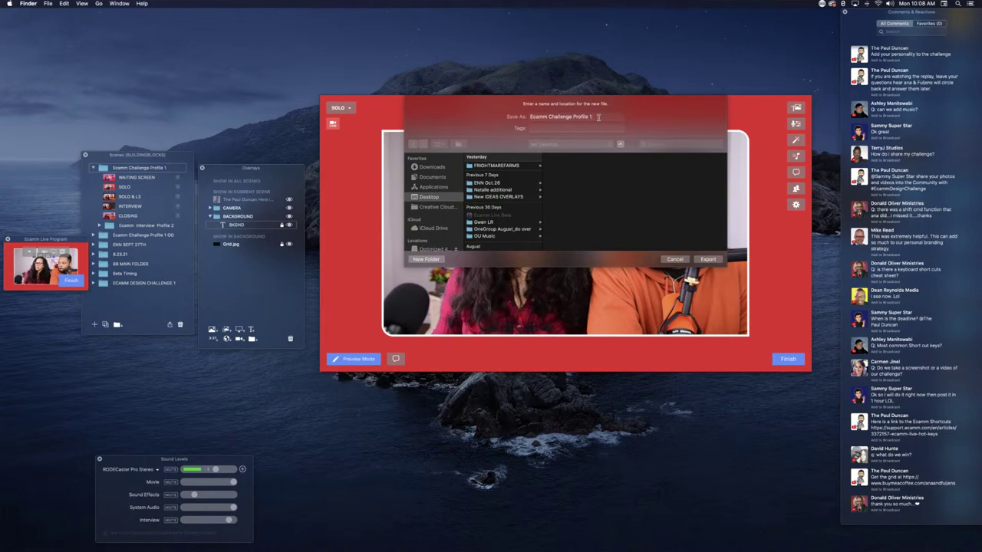
{"action": "double_click", "coordinate": [591, 117]}
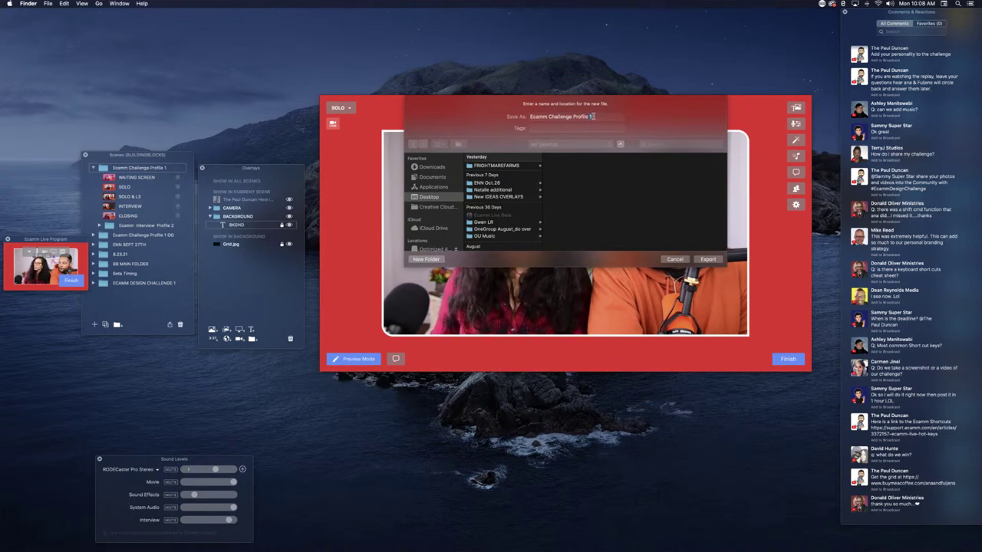
{"action": "left_click", "coordinate": [674, 260]}
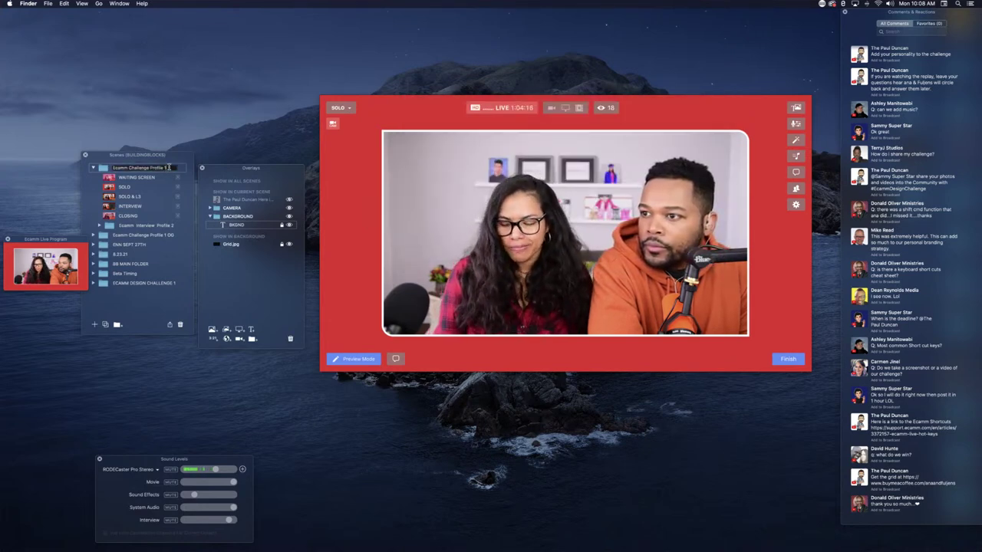
- Rename the Ecamm Challenge Profile 1 folder to Ecamm Challenge Profile EXPORT and export it to the Desktop under that name
{"action": "double_click", "coordinate": [167, 167]}
{"action": "type", "text": "EXPORT"}
{"action": "key", "text": "Return"}
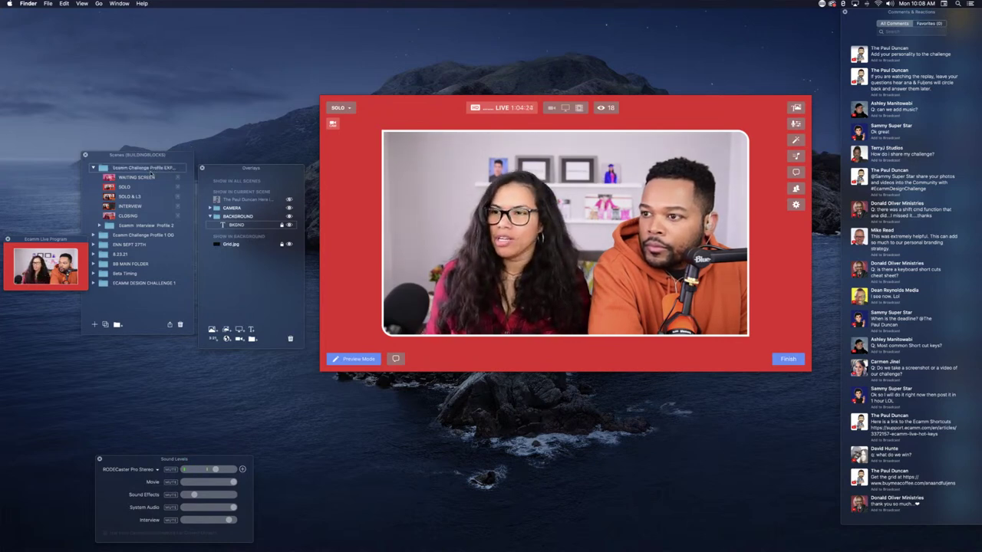
{"action": "left_click", "coordinate": [169, 325]}
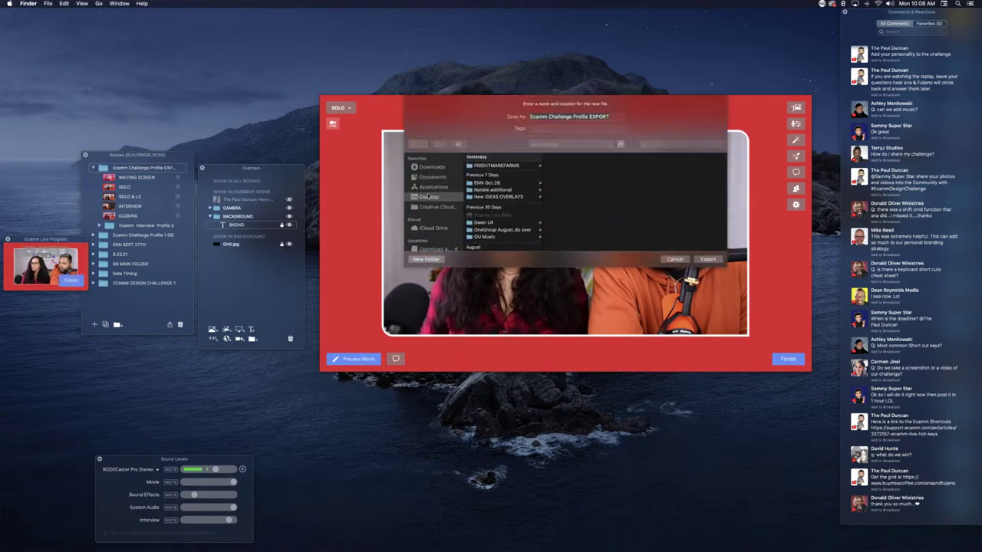
{"action": "left_click", "coordinate": [707, 260]}
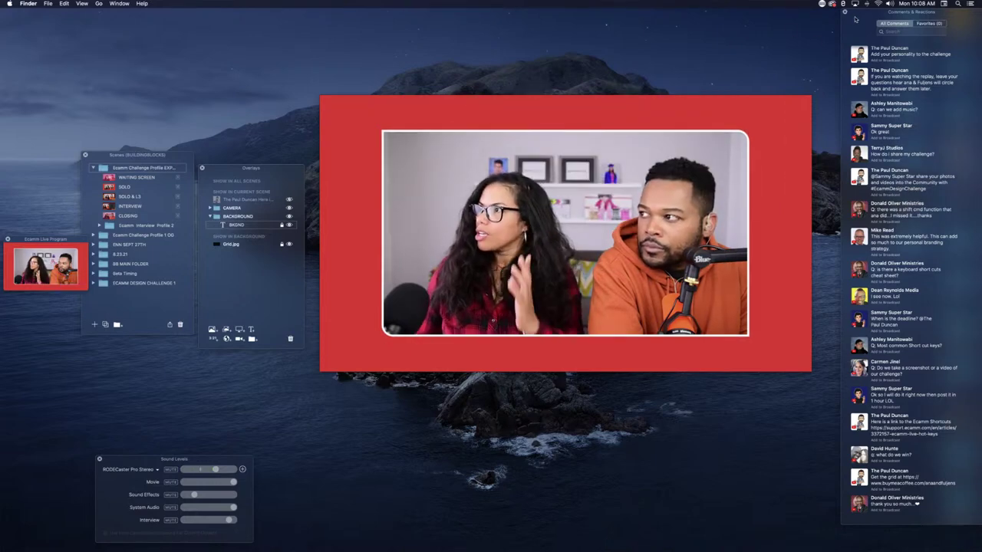
- Move the comments window aside to locate and select the exported Ecamm Challenge Profile EXPORT file on the desktop, then put the window back
{"action": "left_click_drag", "start_coordinate": [851, 19], "coordinate": [710, 64]}
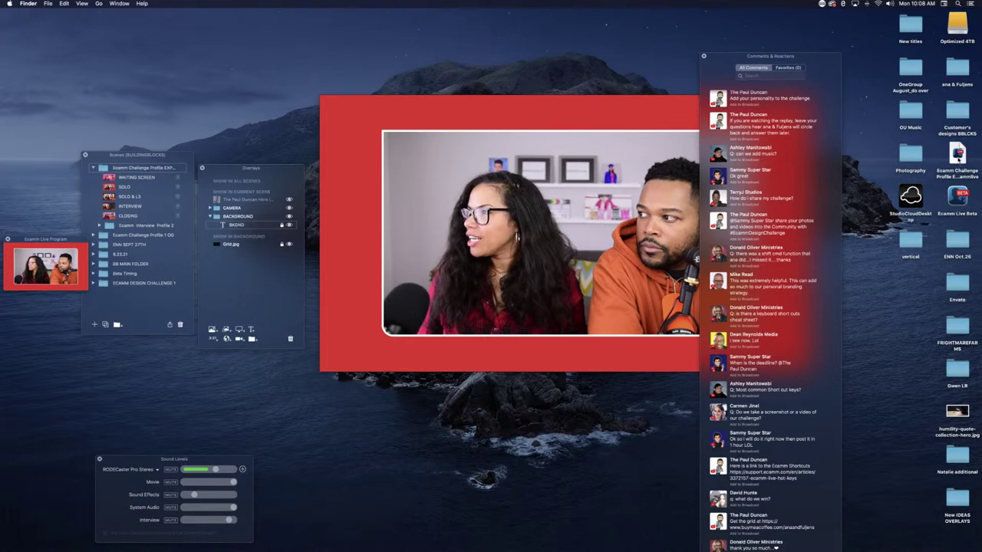
{"action": "left_click", "coordinate": [958, 152]}
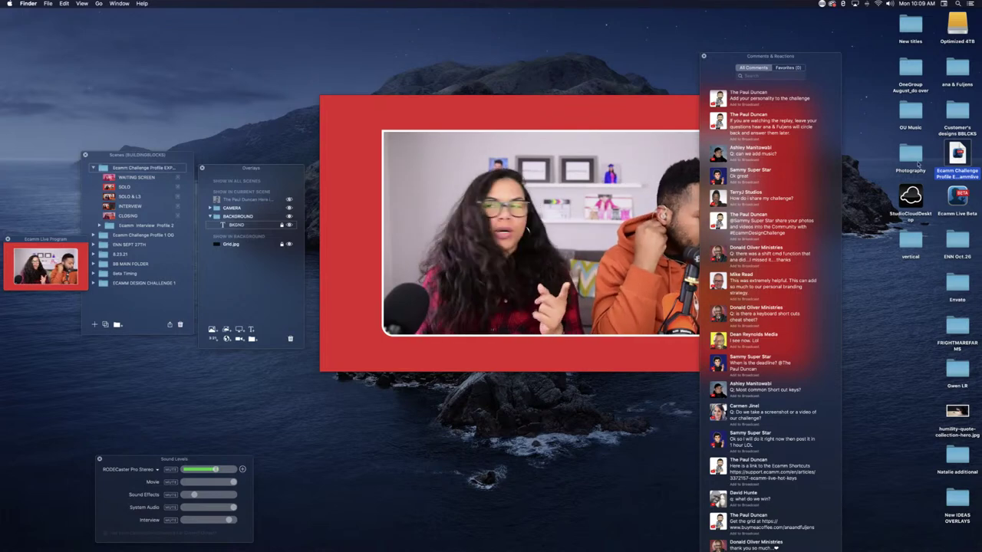
{"action": "left_click_drag", "start_coordinate": [717, 59], "coordinate": [855, 7]}
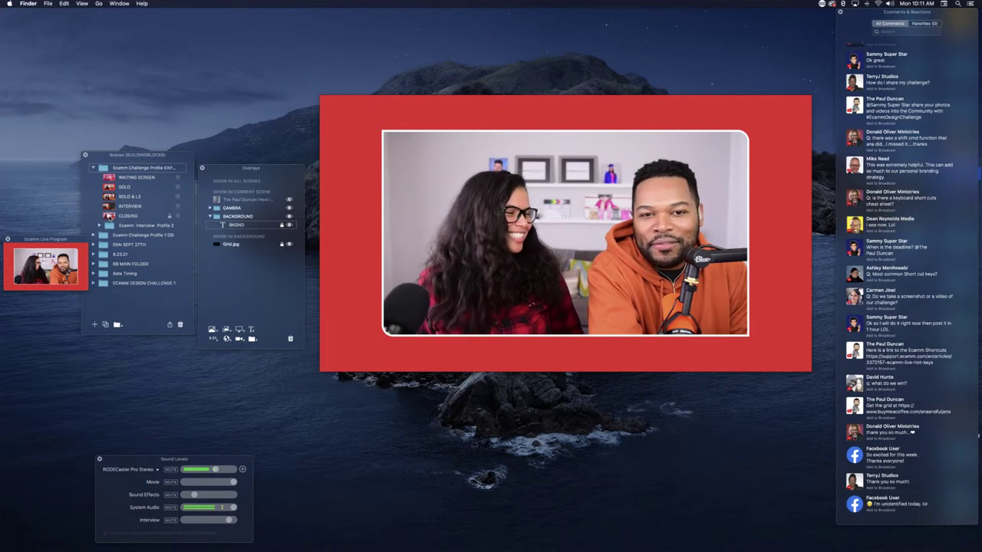
- Switch the broadcast to the CLOSING scene of the Ecamm Challenge Profile EXPORT folder
{"action": "left_click", "coordinate": [109, 216]}
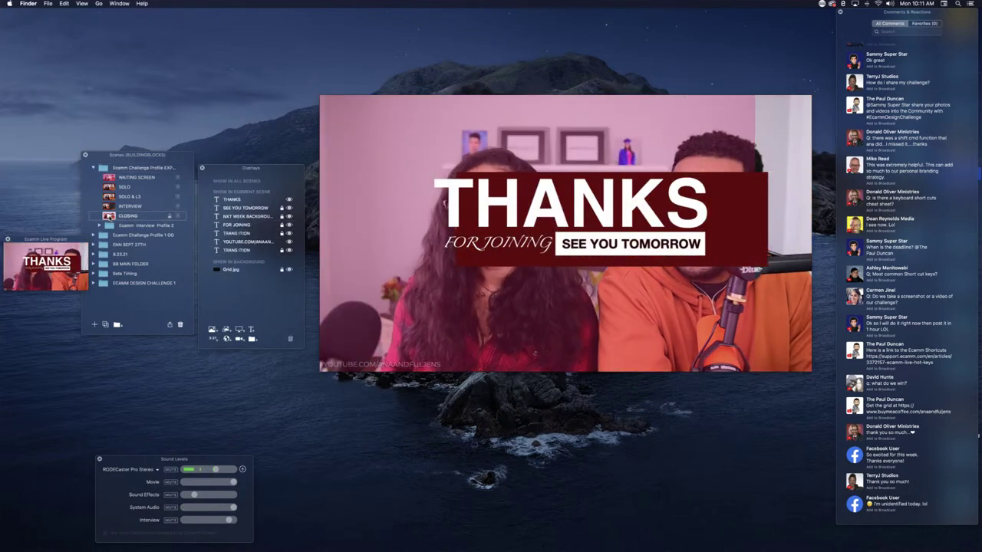